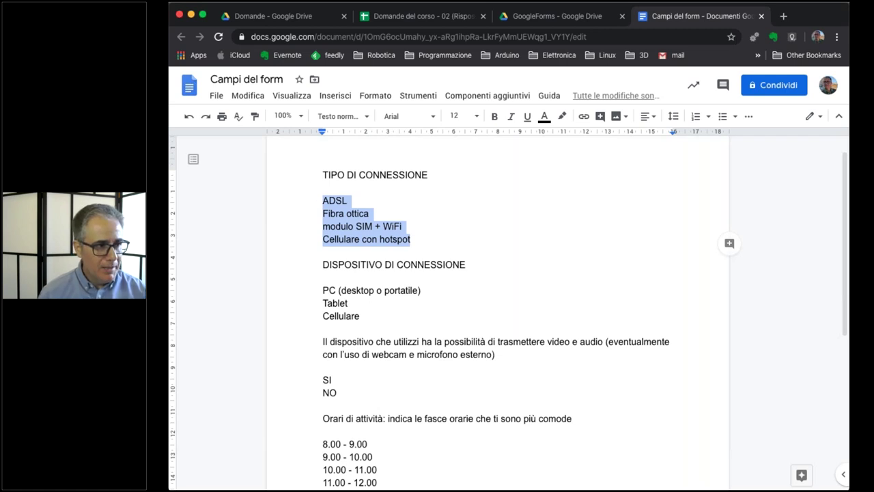
# Switch to the GoogleForms folder in Google Drive and create a blank Google Form there.
pyautogui.press('Down')
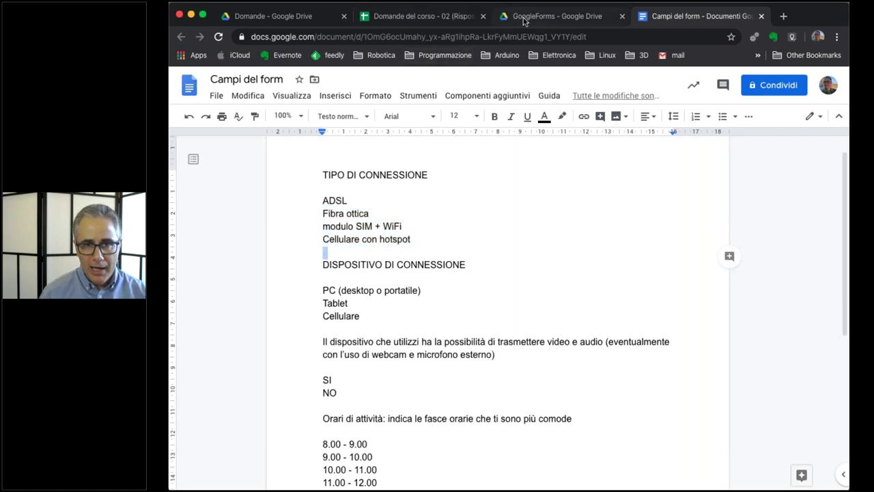
pyautogui.click(524, 19)
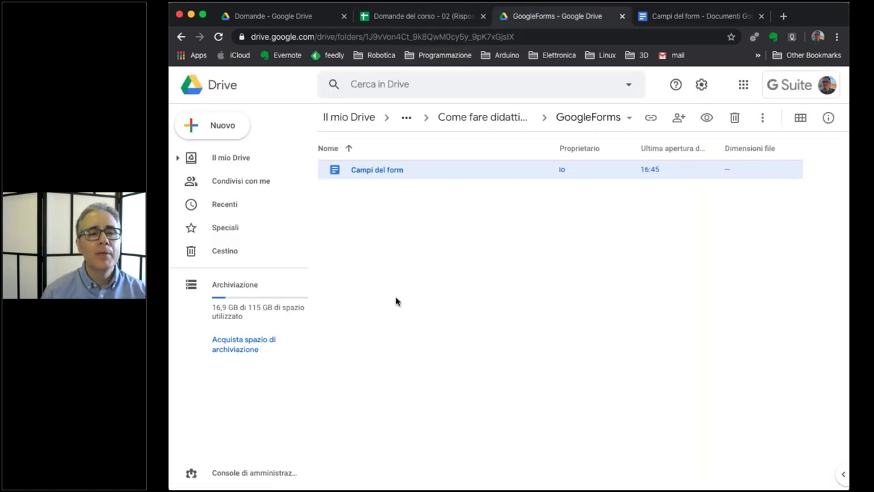
pyautogui.click(411, 265)
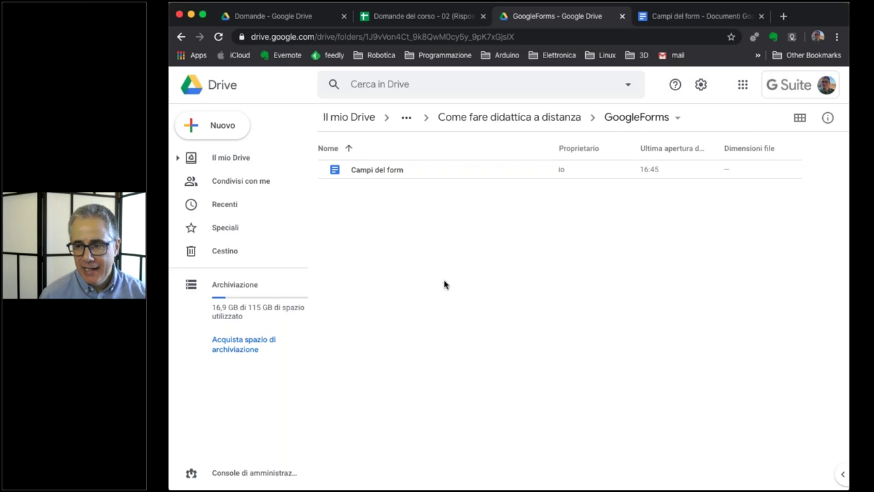
pyautogui.click(233, 135)
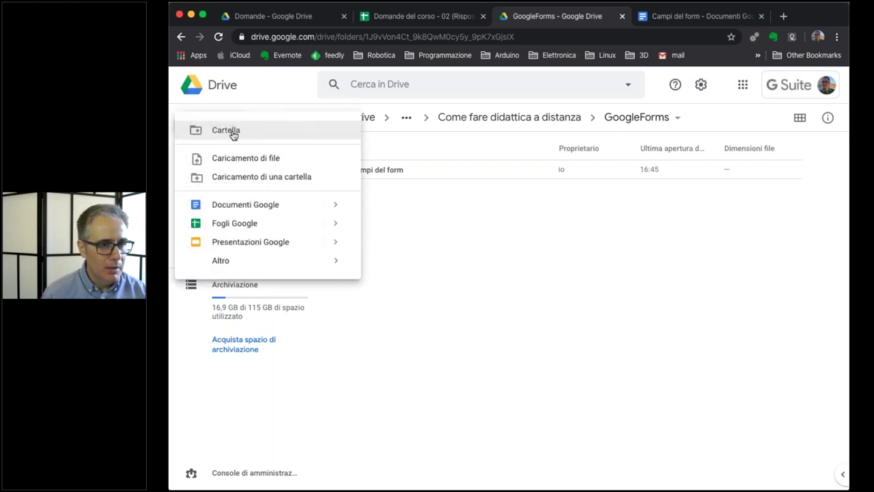
pyautogui.moveTo(336, 264)
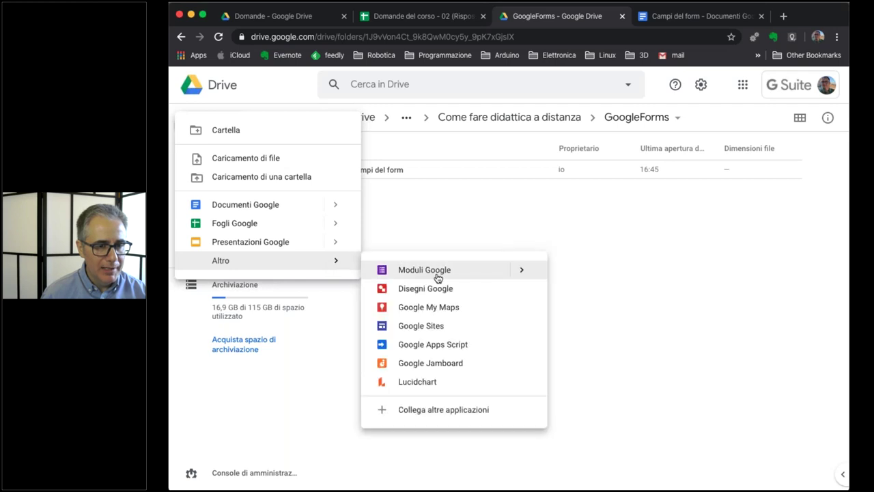
pyautogui.moveTo(524, 274)
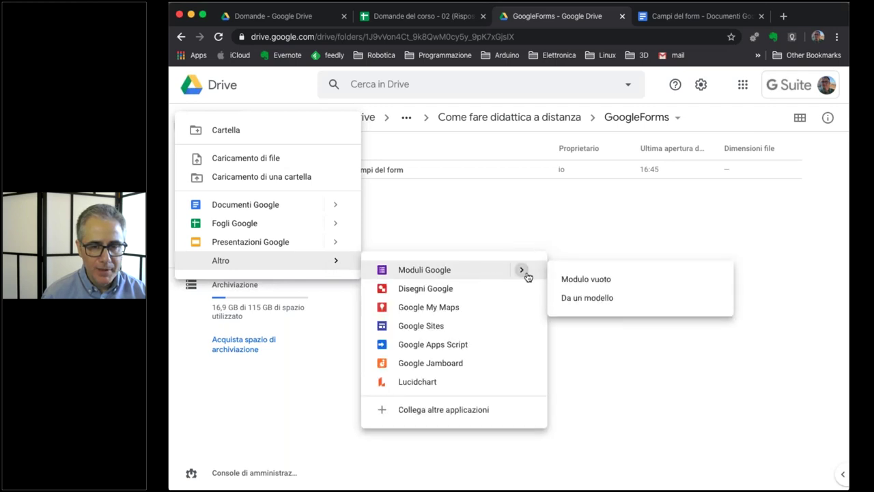
pyautogui.click(581, 280)
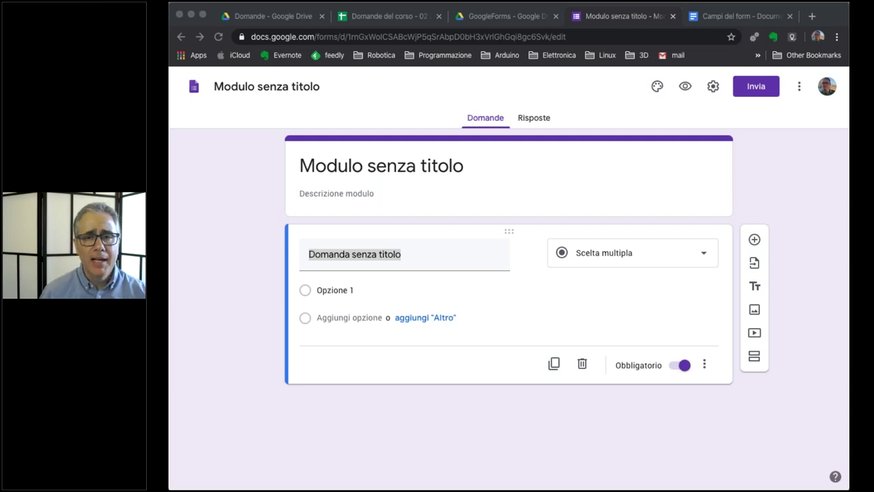
# Open the header image chooser from the form's theme options and browse the Lavoro e scuola images.
pyautogui.click(269, 255)
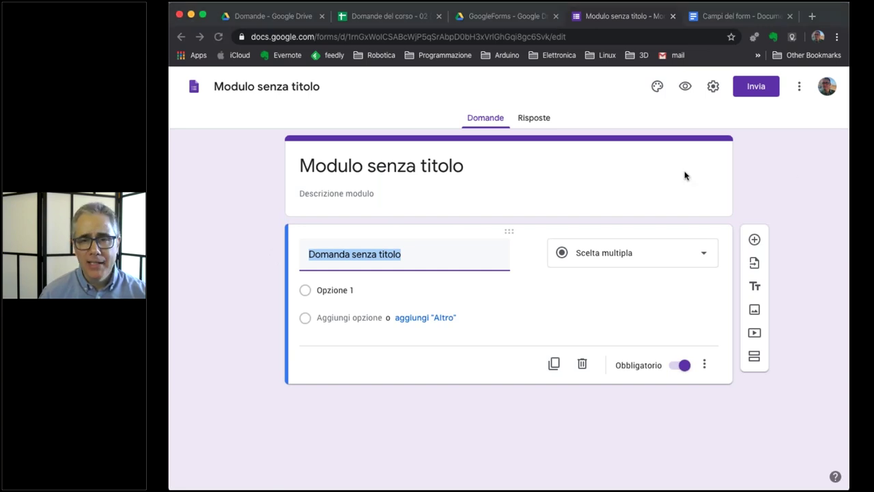
pyautogui.click(786, 162)
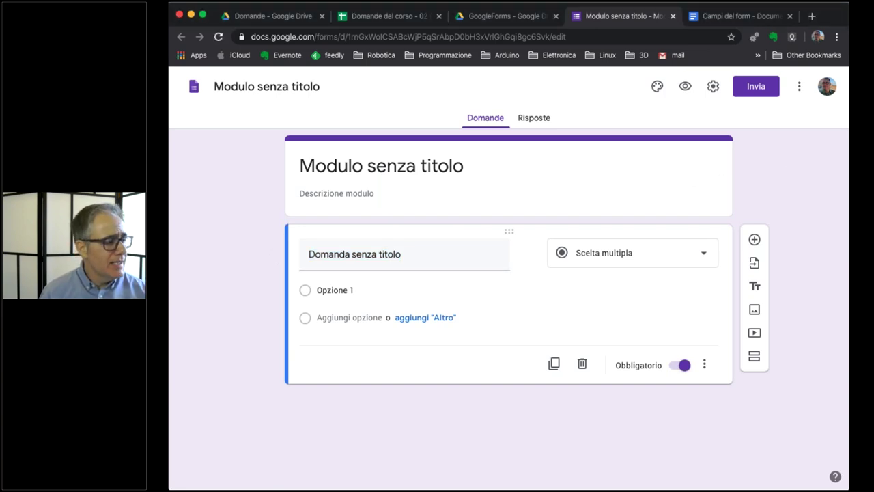
pyautogui.click(656, 86)
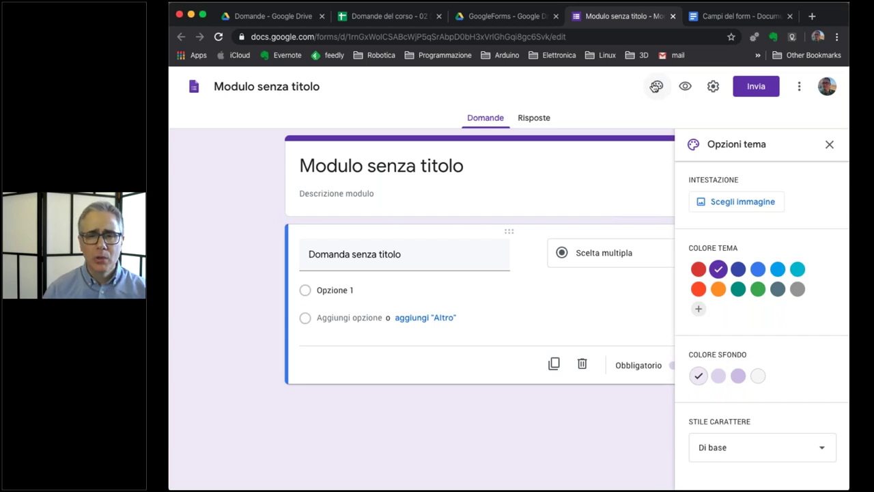
pyautogui.click(717, 203)
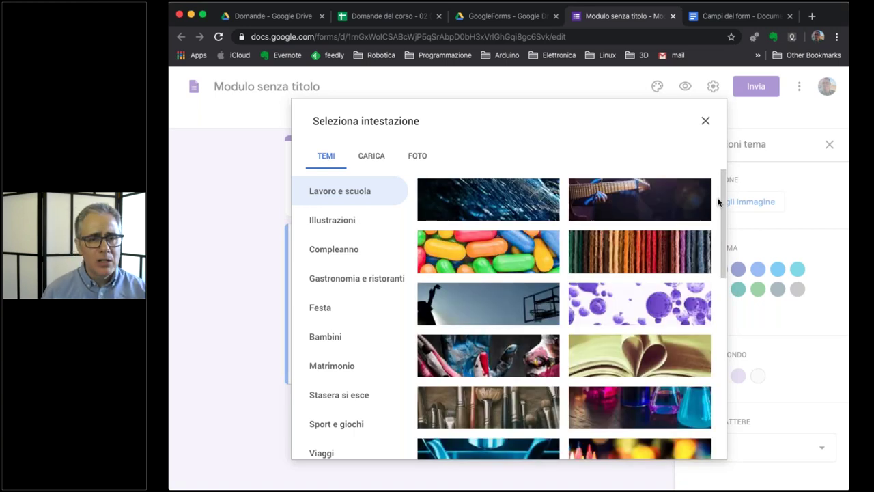
pyautogui.scroll(-10, 480, 252)
pyautogui.scroll(-1, 480, 252)
pyautogui.scroll(10, 480, 251)
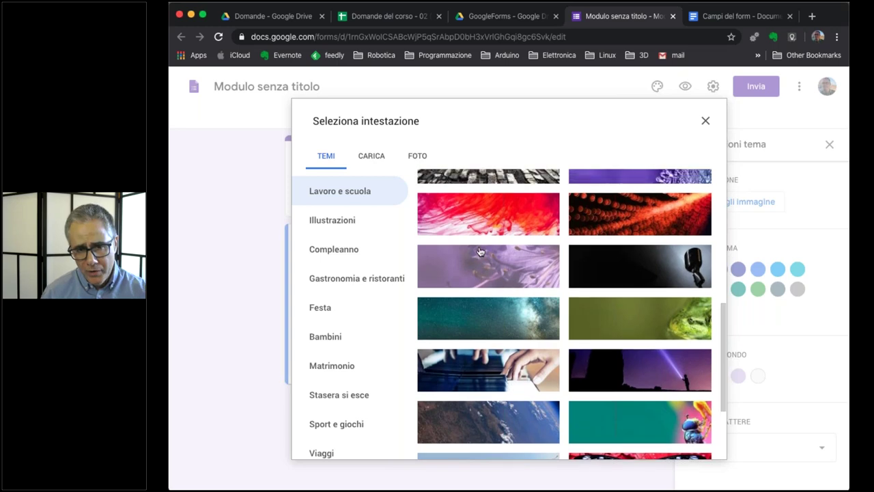
# View the upload source for the header image, and switch the chooser to the personal photos.
pyautogui.click(375, 161)
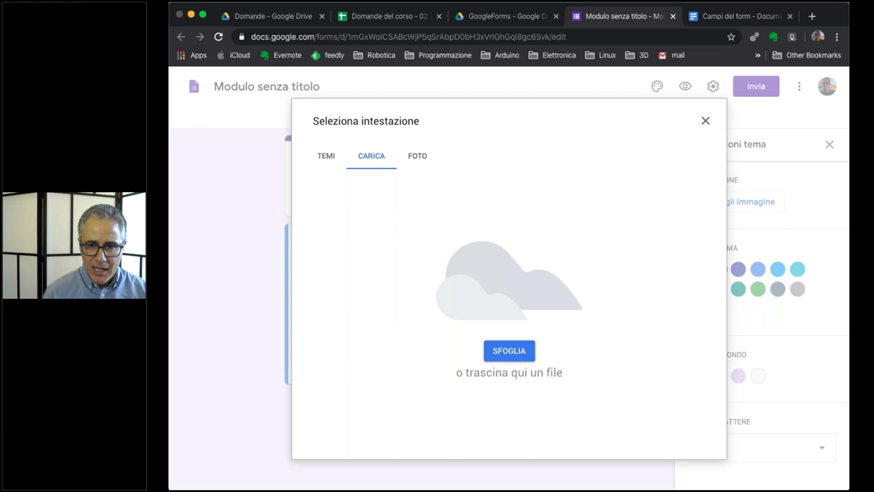
pyautogui.click(632, 316)
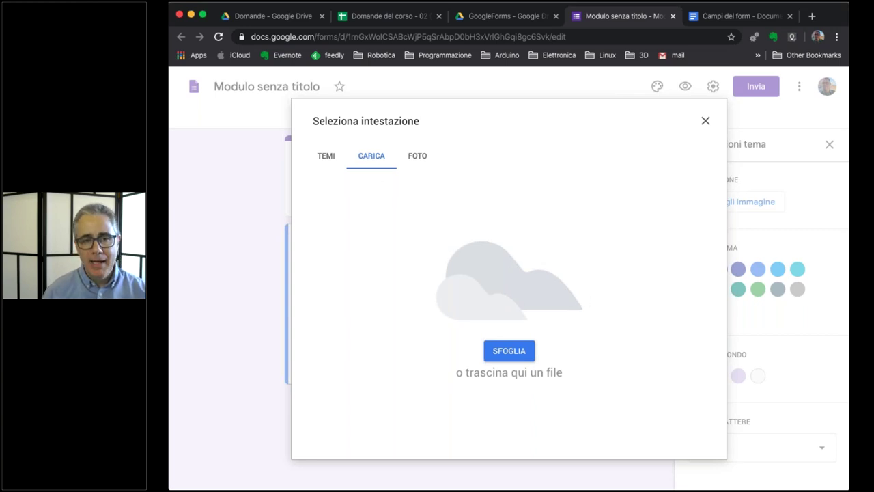
pyautogui.click(418, 163)
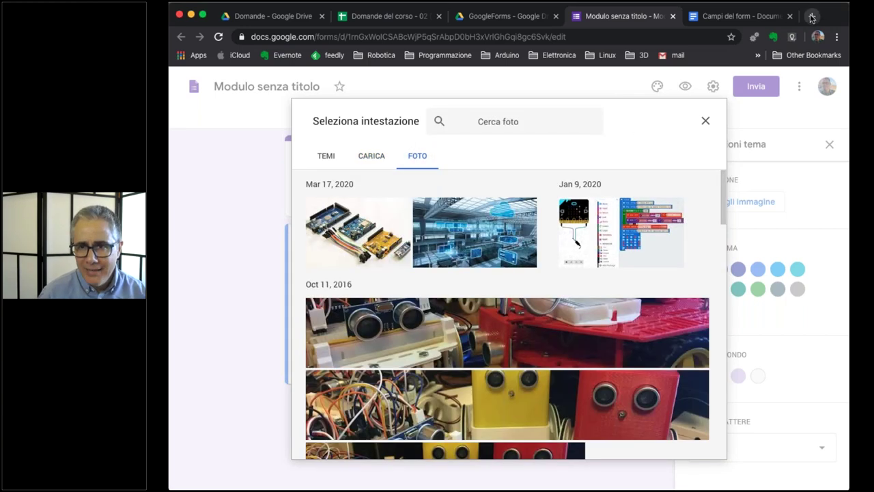
# Open google.it in a new browser tab and find Foto in the list of Google apps.
pyautogui.press('super+t')
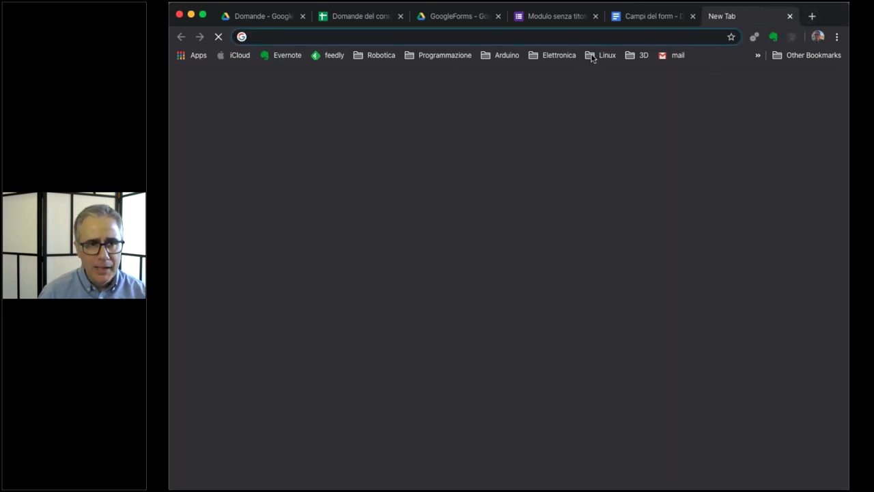
pyautogui.write('g')
pyautogui.press('BackSpace')
pyautogui.press('BackSpace')
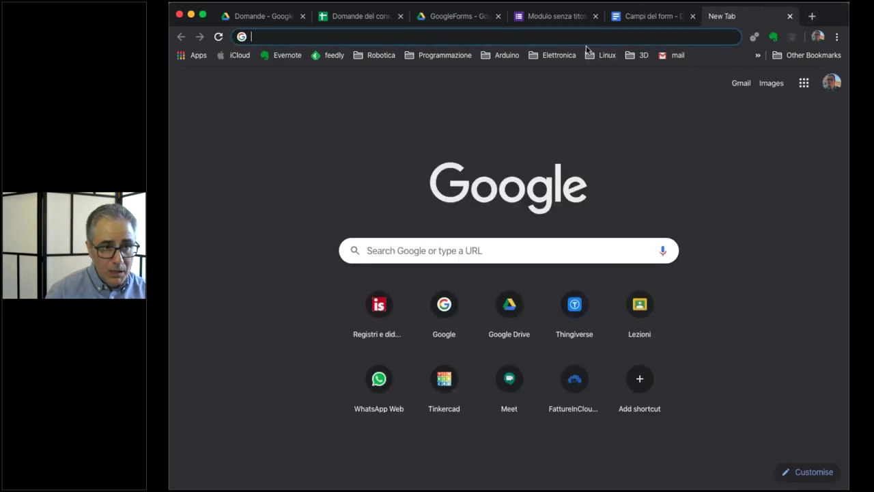
pyautogui.write('goo')
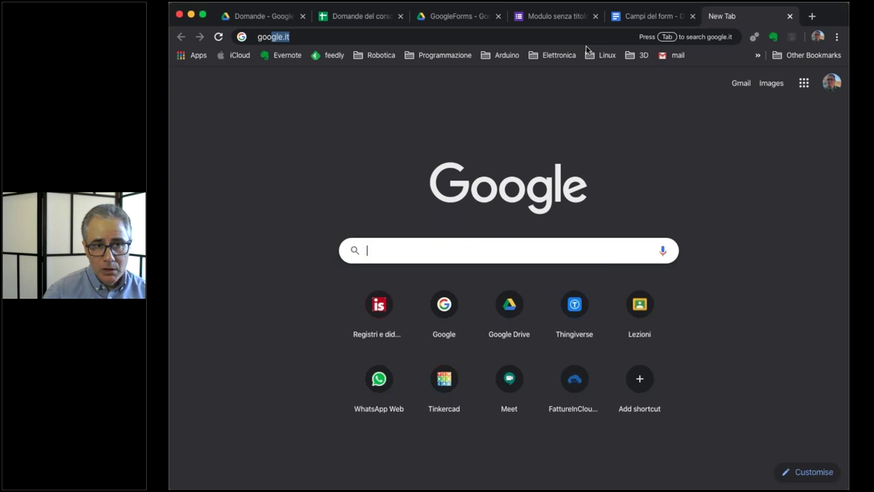
pyautogui.press('Return')
pyautogui.click(796, 86)
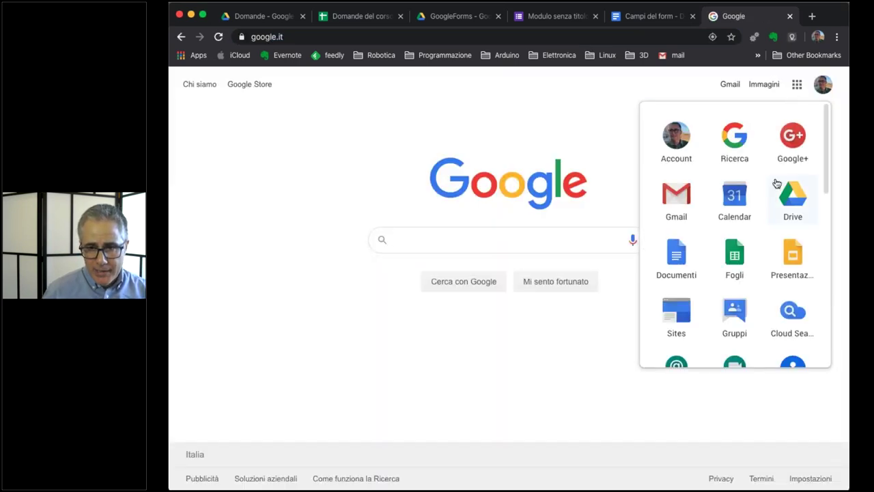
pyautogui.scroll(-5, 776, 182)
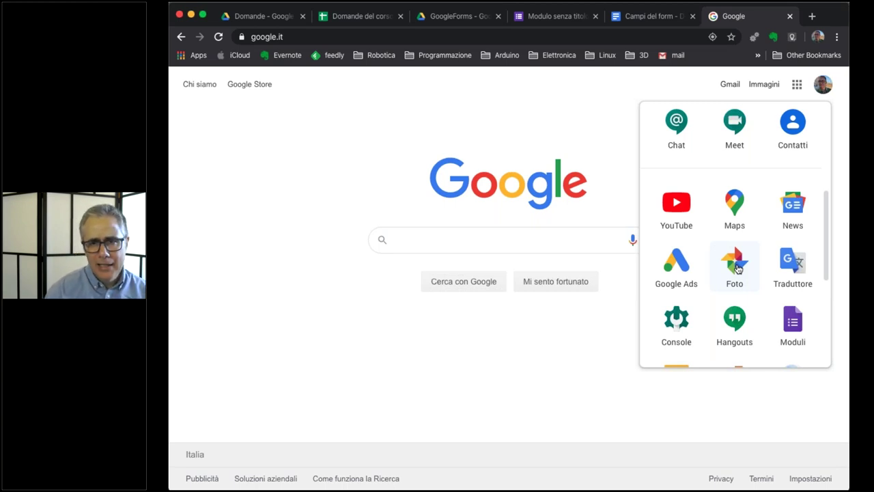
# Back in the untitled form, insert the Mar 17, 2020 photo with blue virtual screens as header and shift its crop area to the lower part.
pyautogui.click(554, 18)
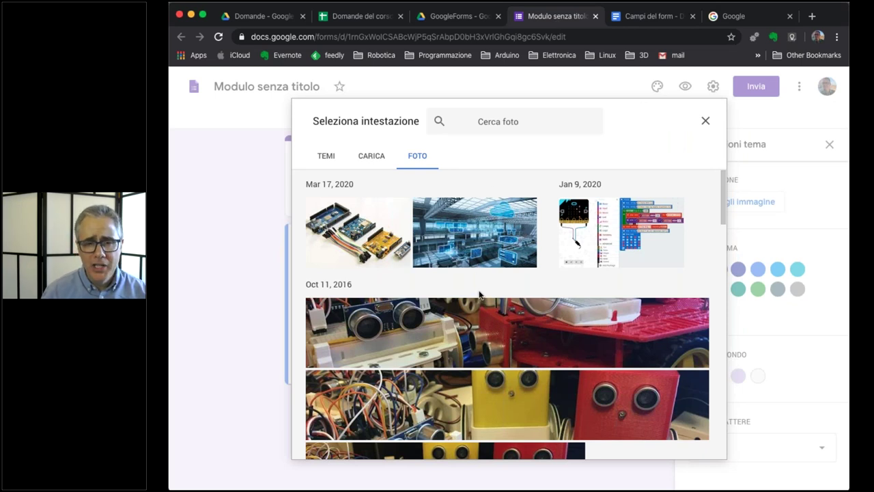
pyautogui.click(480, 237)
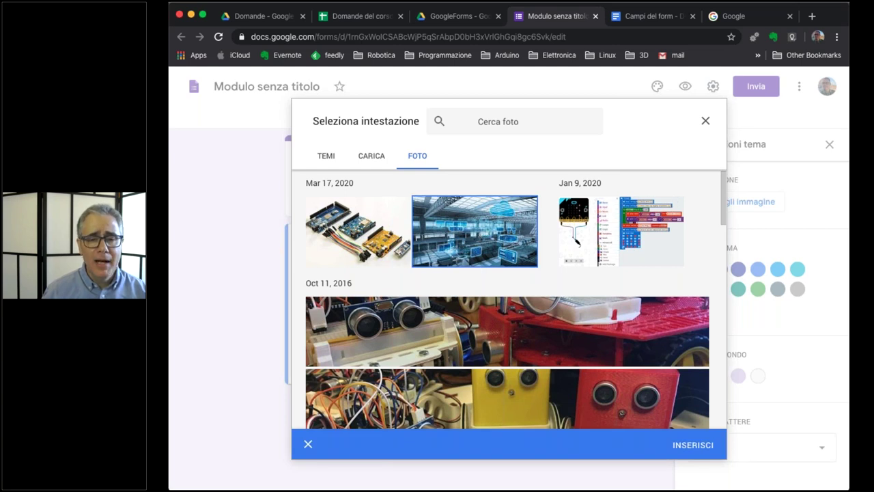
pyautogui.click(694, 446)
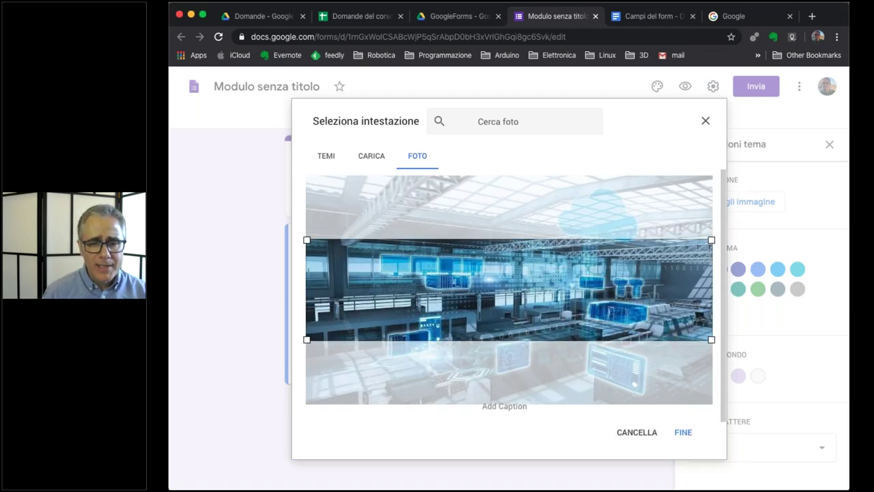
pyautogui.moveTo(712, 339); pyautogui.dragTo(738, 375)
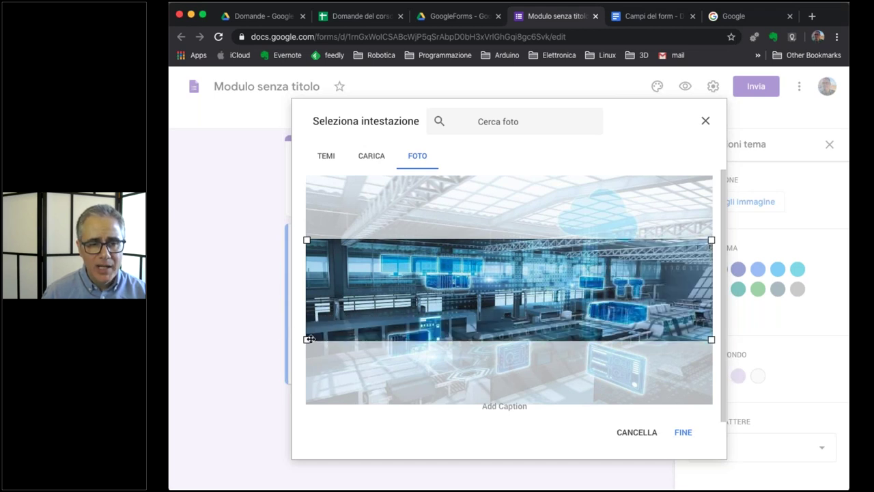
pyautogui.moveTo(307, 339); pyautogui.dragTo(310, 358)
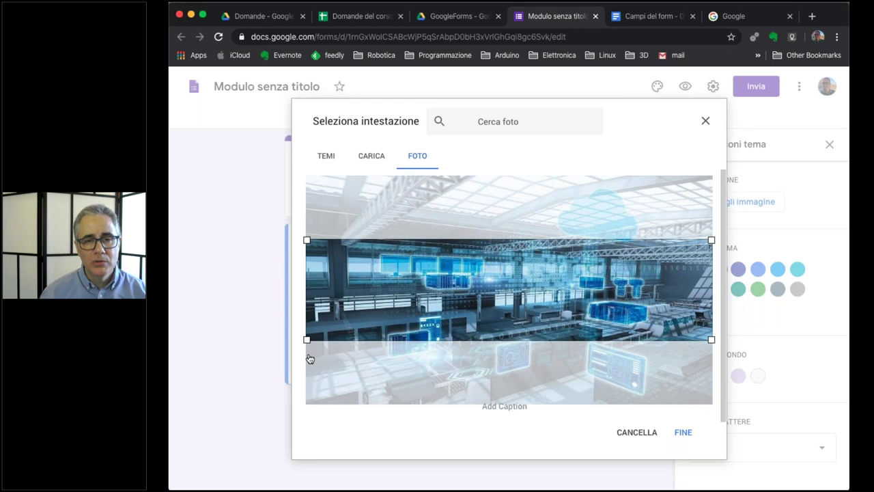
pyautogui.moveTo(462, 304); pyautogui.dragTo(456, 364)
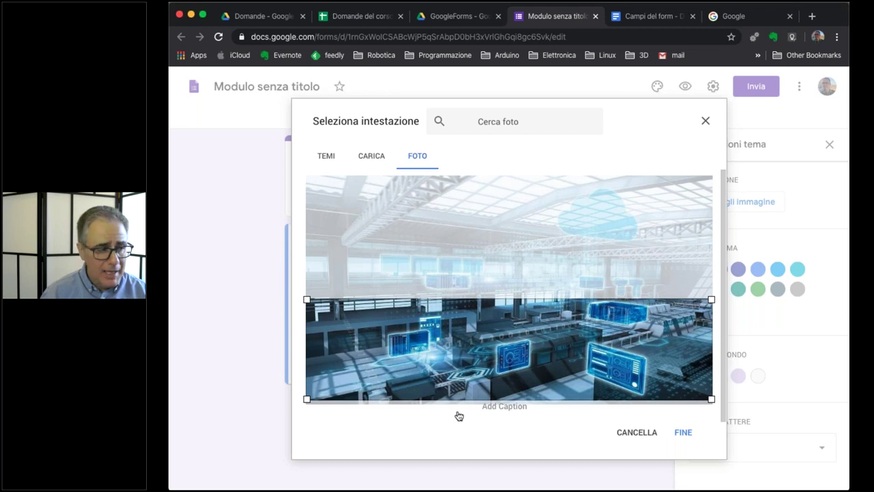
pyautogui.moveTo(505, 367); pyautogui.dragTo(506, 367)
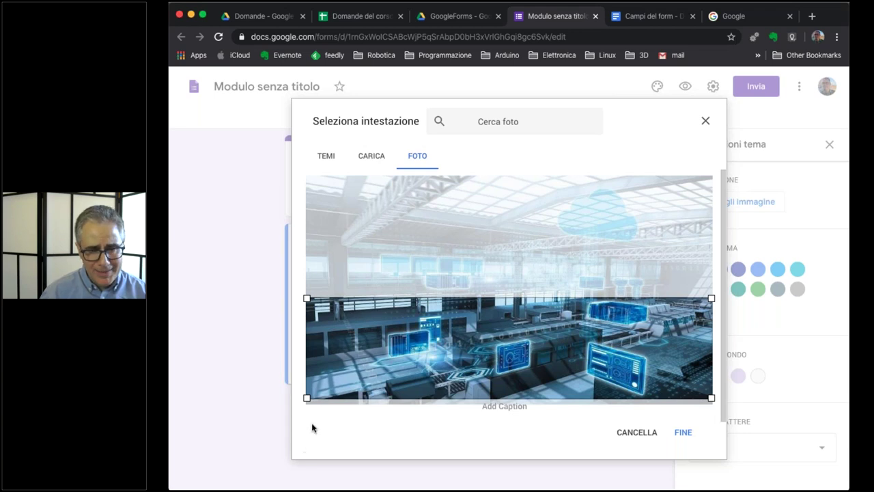
# Caption the header photo "Sondaggio per valutare il tipo di connessione che possiedi" and apply the cropped image to the form.
pyautogui.click(494, 412)
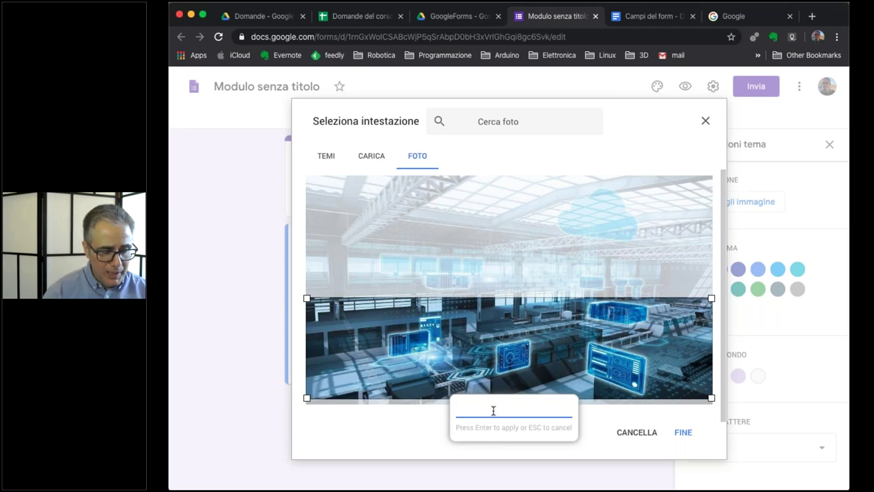
pyautogui.write('Sondaggi')
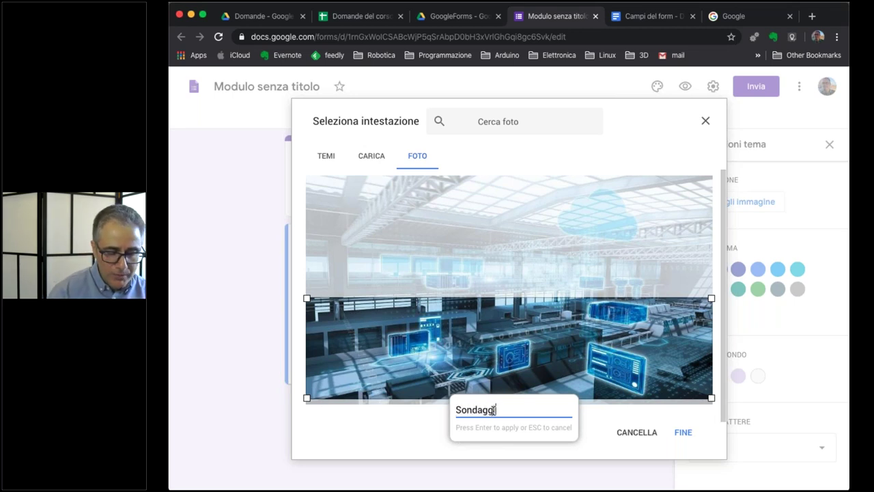
pyautogui.write('o per ')
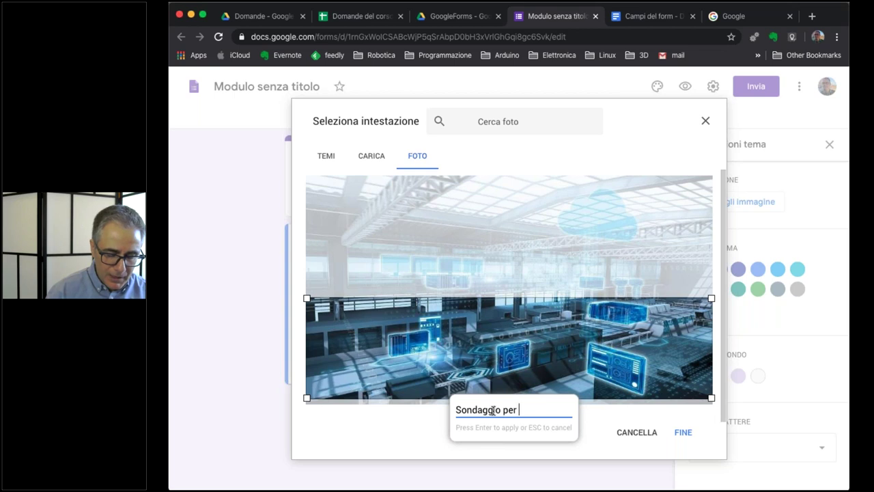
pyautogui.write('valutare la ')
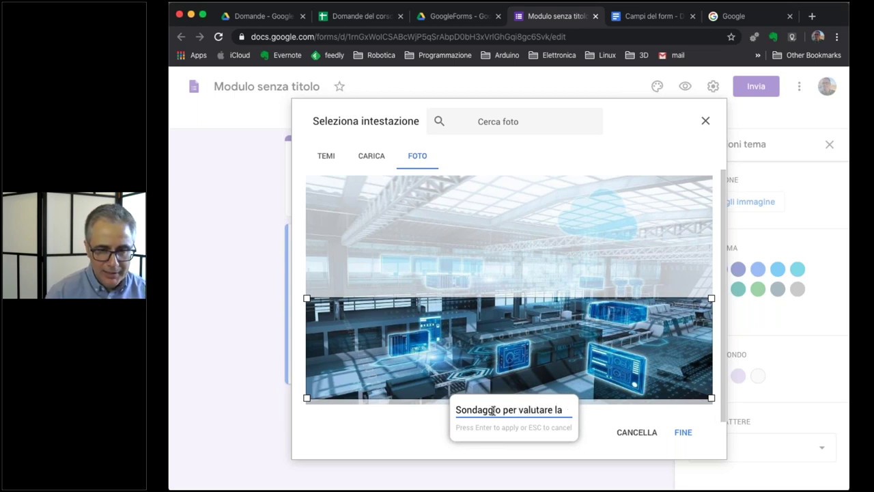
pyautogui.write('l tipo ')
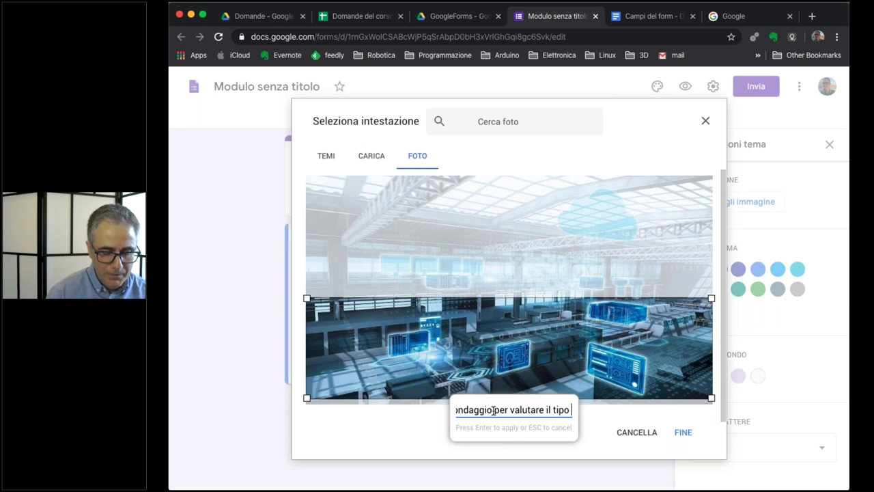
pyautogui.write('di connessione')
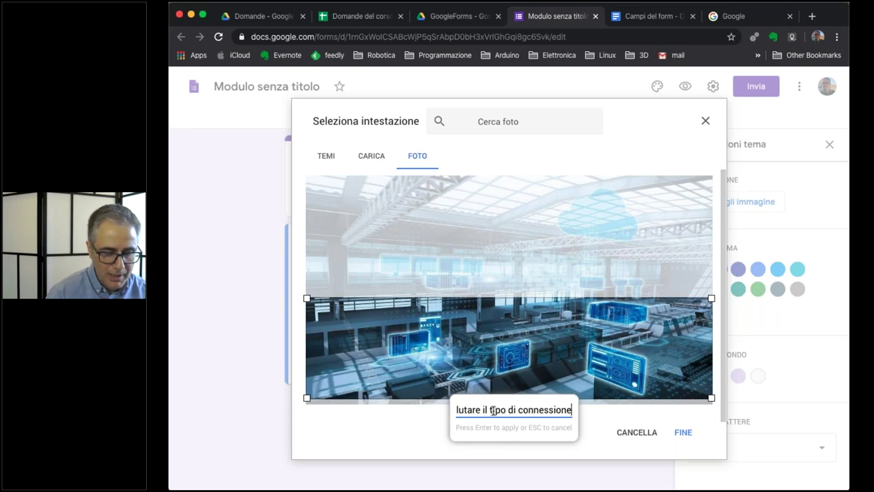
pyautogui.write(' che possiedi')
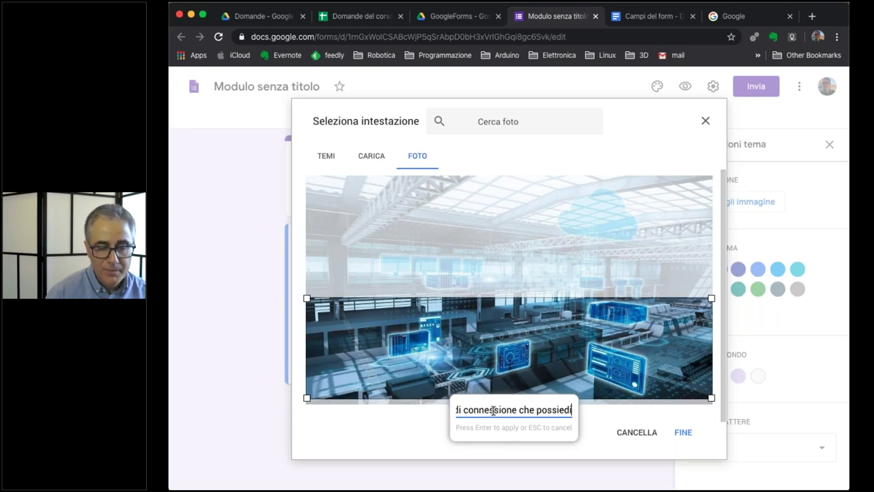
pyautogui.click(683, 433)
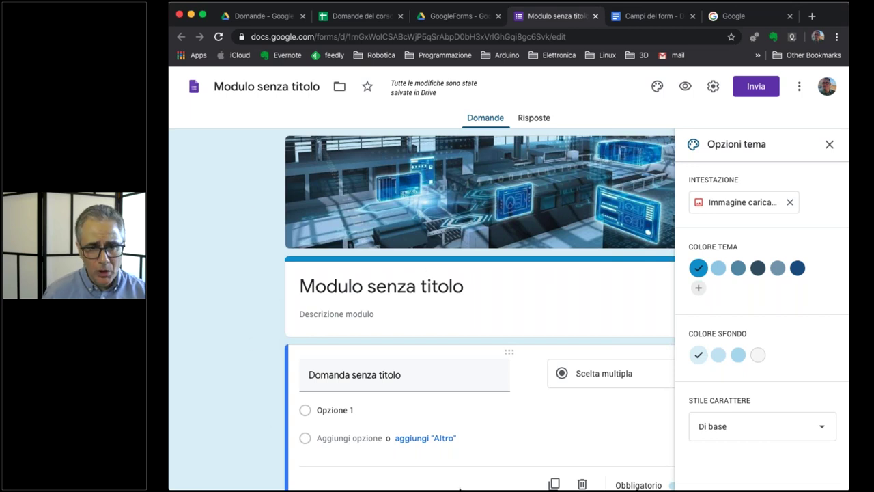
# Try several of the preset theme colours on the form, and return to the original bright blue.
pyautogui.scroll(-2, 478, 450)
pyautogui.scroll(1, 535, 403)
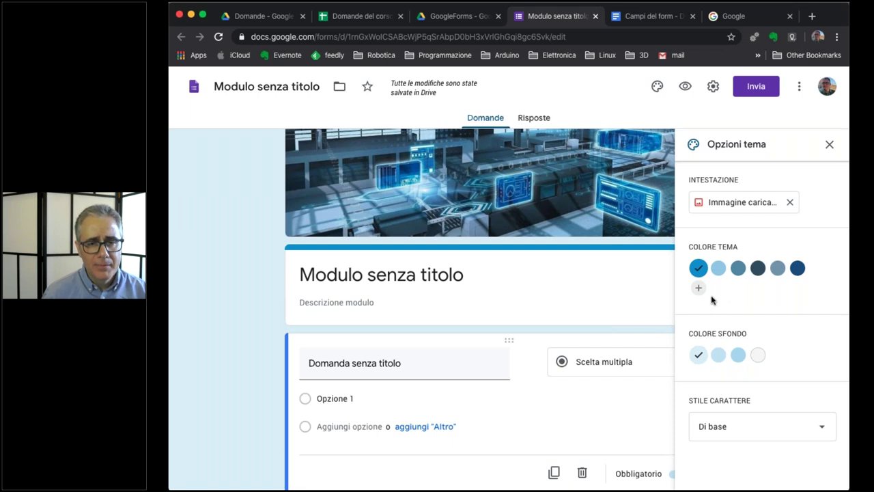
pyautogui.scroll(1, 548, 293)
pyautogui.scroll(2, 550, 290)
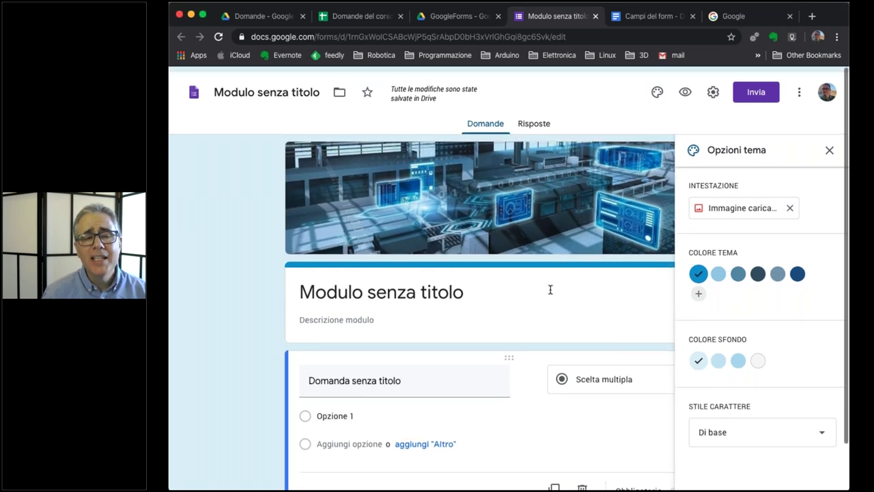
pyautogui.click(719, 270)
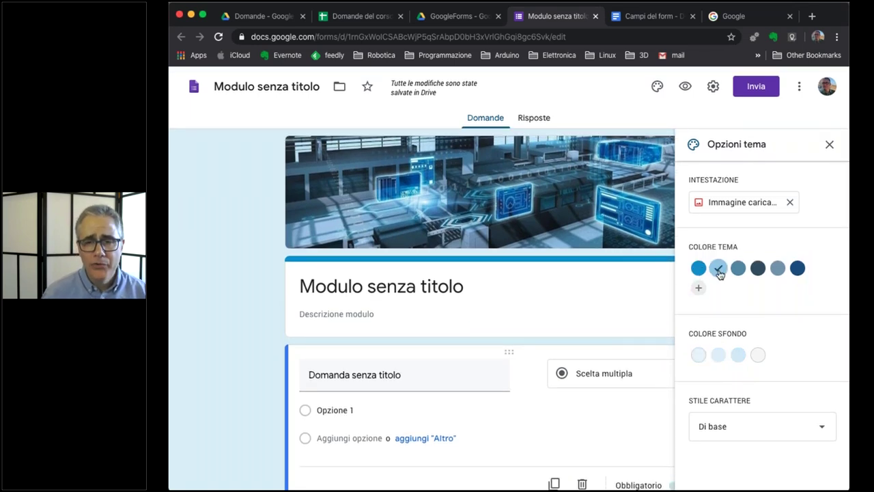
pyautogui.click(738, 270)
pyautogui.click(758, 269)
pyautogui.click(777, 269)
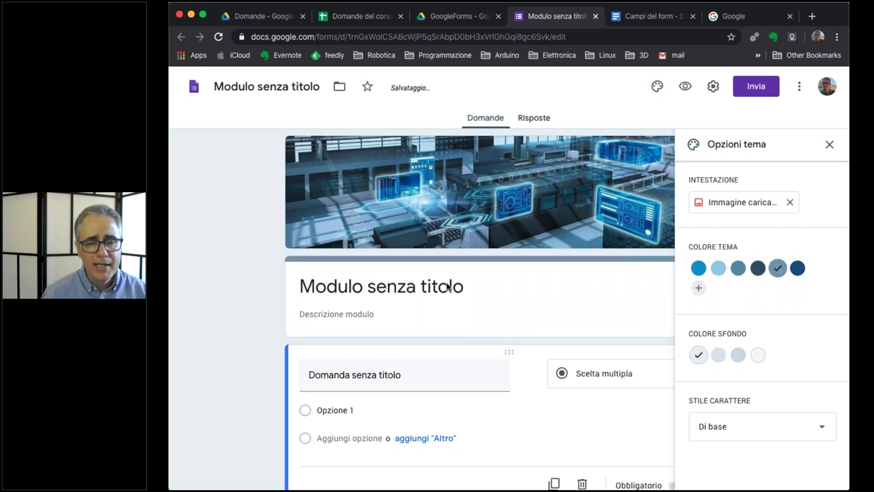
pyautogui.click(698, 269)
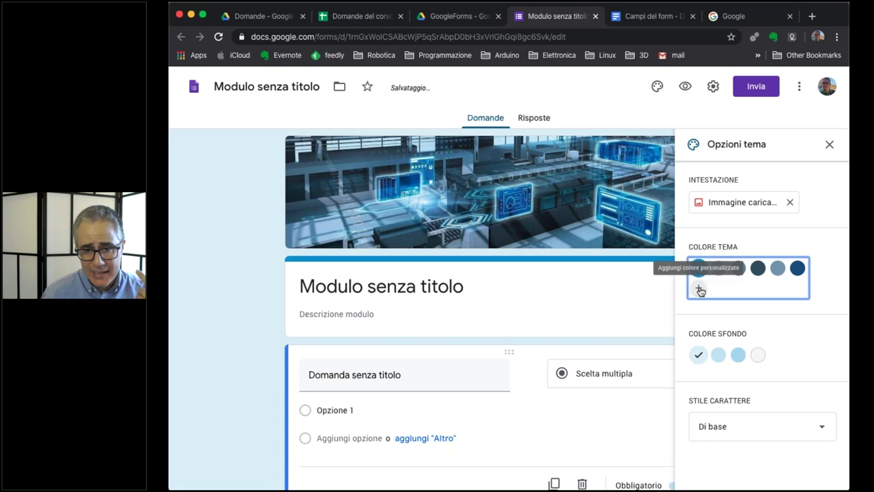
# Try the custom theme colour #b82828, and cancel it without adding it.
pyautogui.click(699, 291)
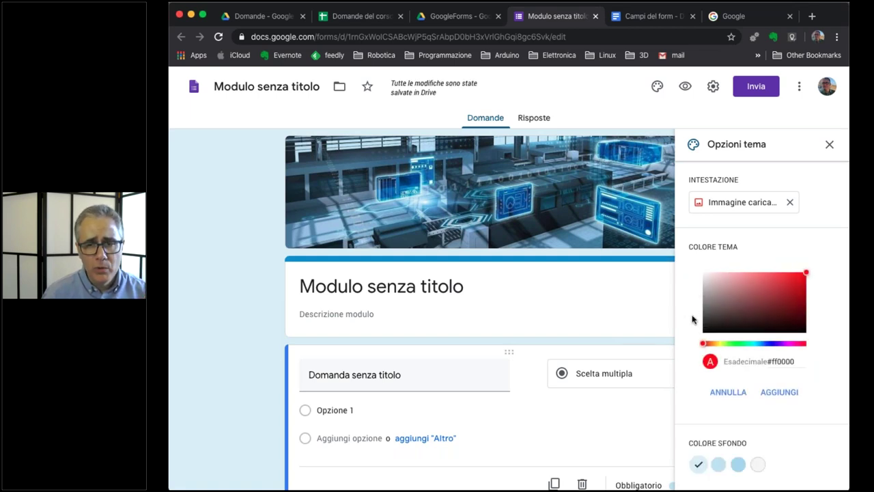
pyautogui.scroll(-1, 682, 321)
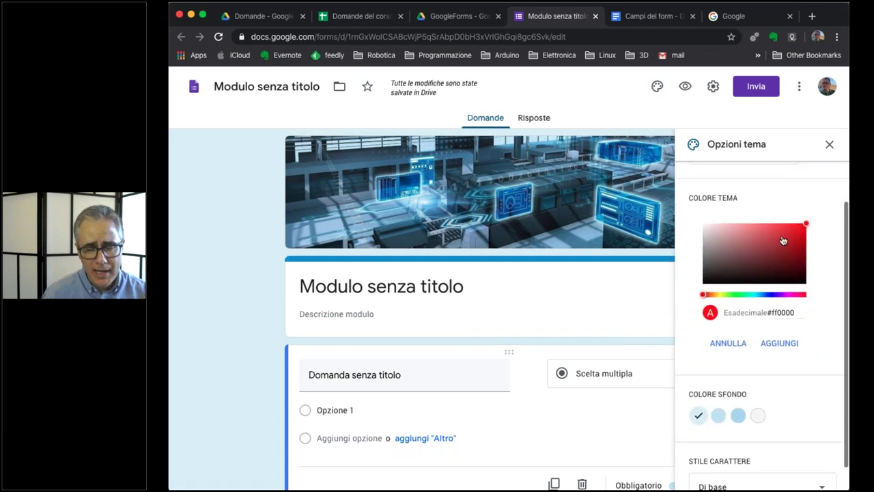
pyautogui.click(757, 253)
pyautogui.moveTo(757, 254); pyautogui.dragTo(784, 242)
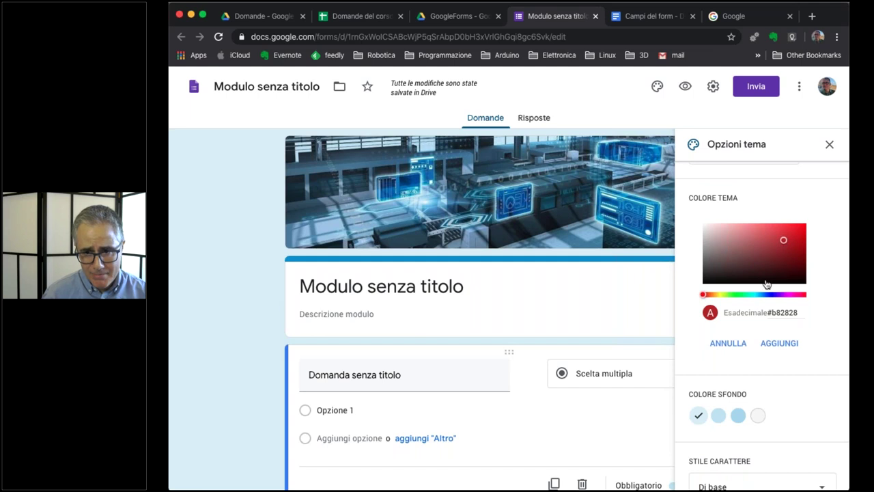
pyautogui.click(725, 345)
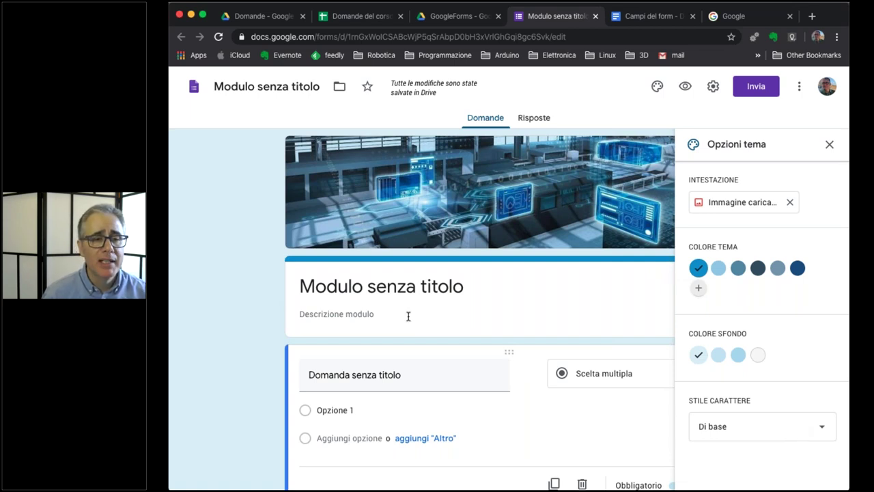
# View the available font styles, keep Di base, and close the theme options.
pyautogui.click(789, 437)
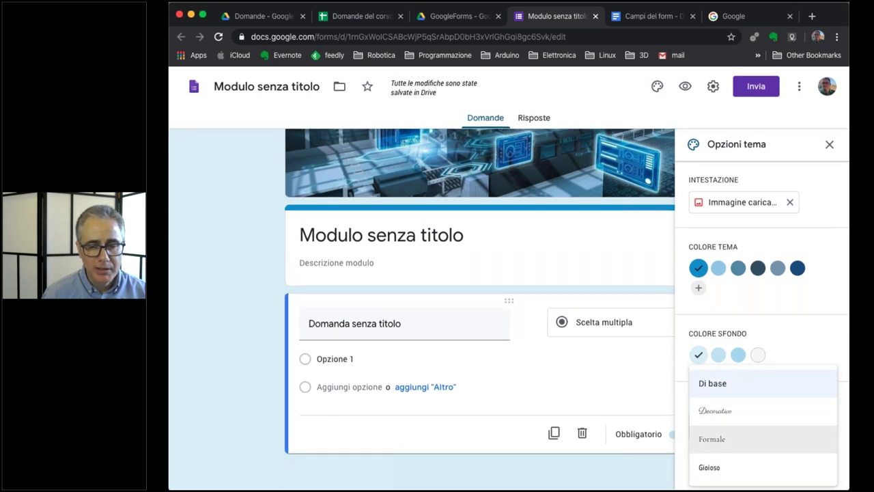
pyautogui.click(634, 485)
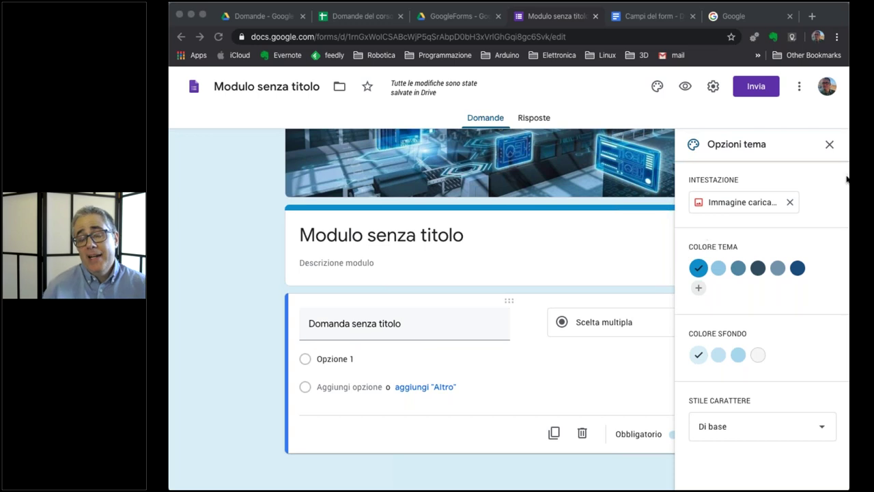
pyautogui.click(829, 146)
pyautogui.click(829, 146)
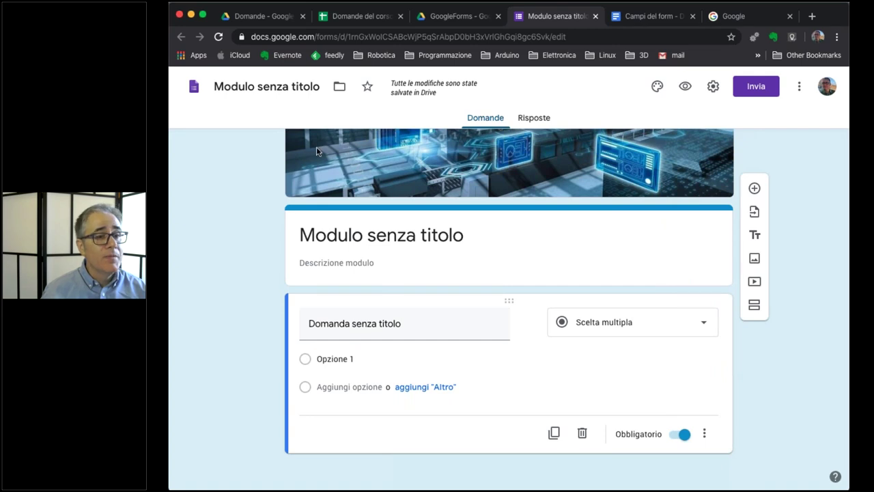
# Change the form's title to "Dotazioni per le lezioni online".
pyautogui.click(348, 235)
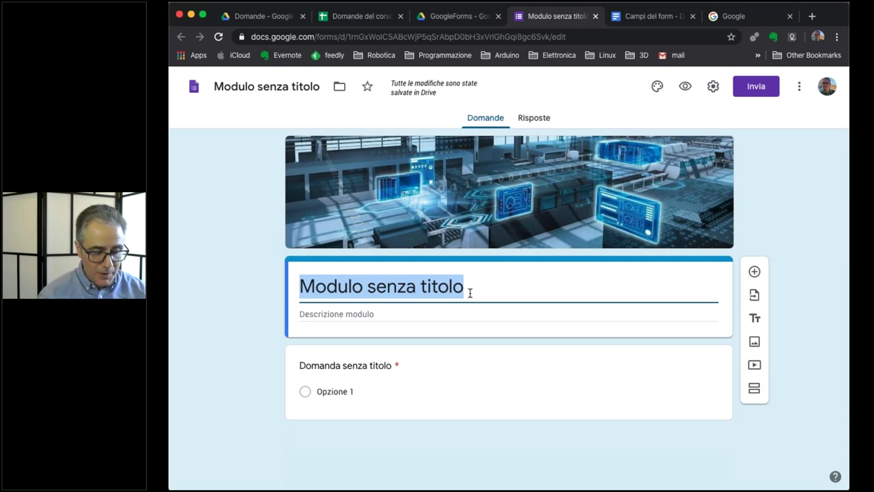
pyautogui.write('Dotazion')
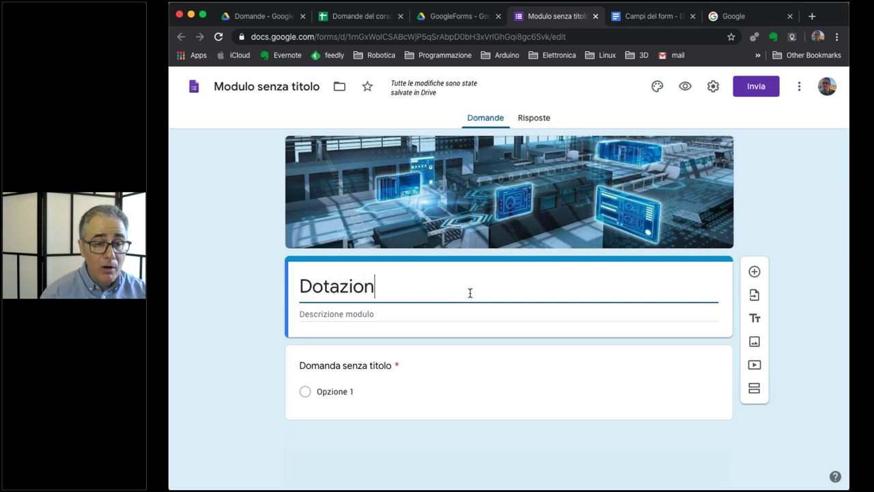
pyautogui.write('i per le lezi')
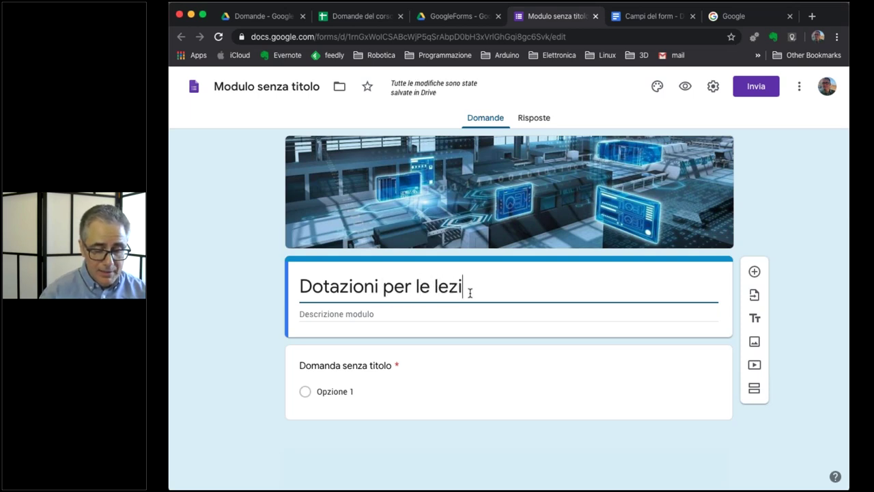
pyautogui.write('oni on')
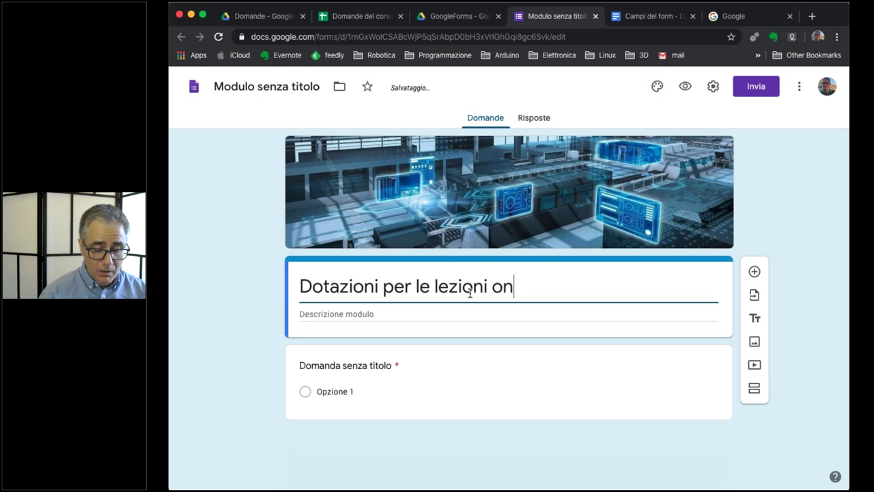
pyautogui.write('line')
pyautogui.click(246, 343)
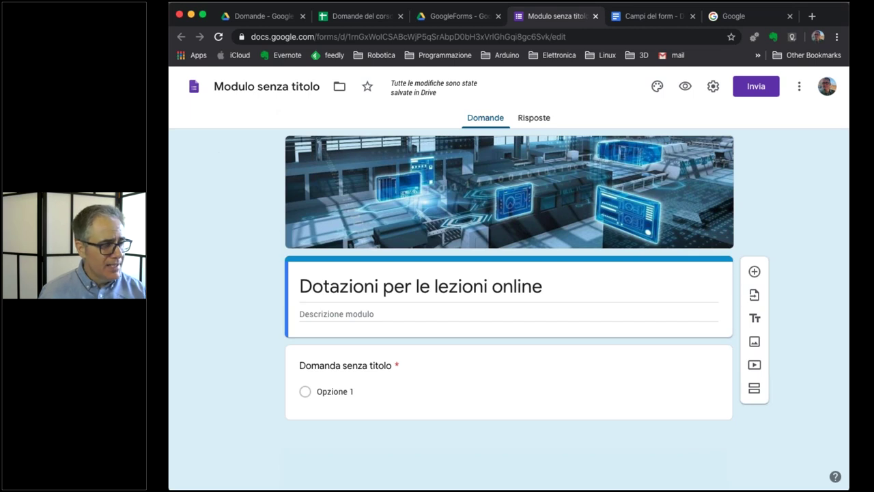
# Check the form's file name in the GoogleForms Drive folder, and back in the form rename the file "Dotazioni per le lezioni online".
pyautogui.click(463, 21)
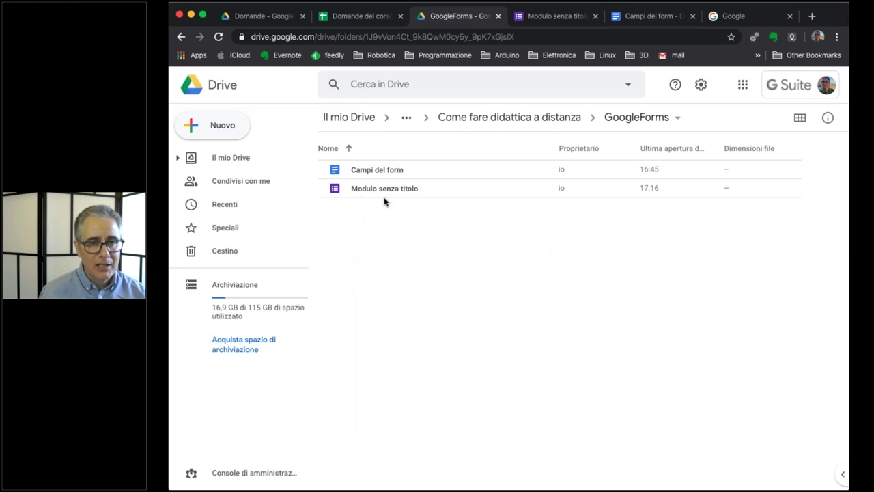
pyautogui.click(550, 22)
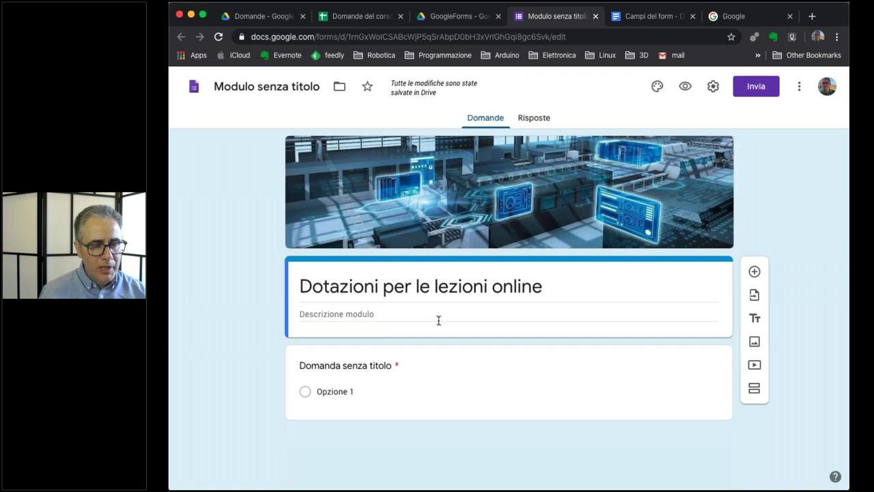
pyautogui.click(284, 83)
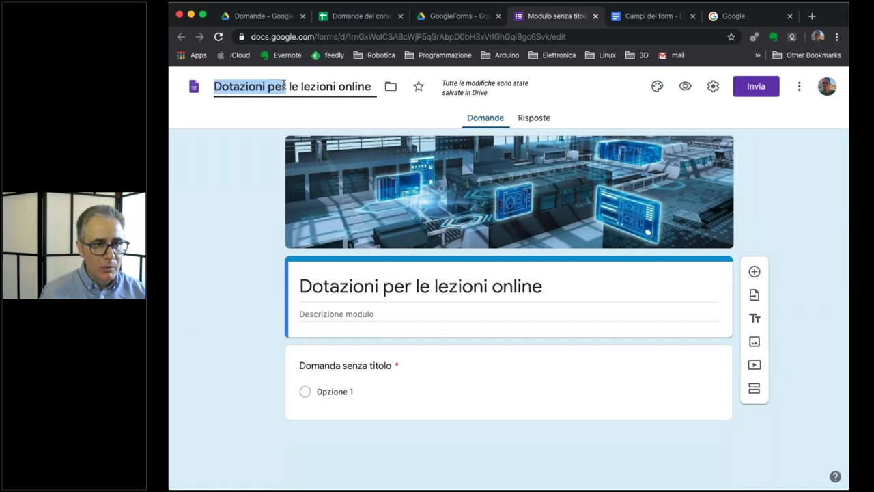
pyautogui.click(250, 182)
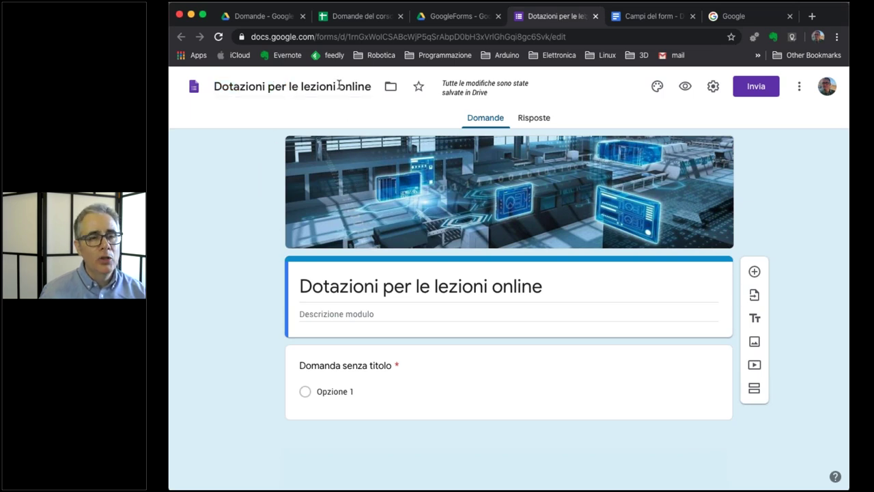
# Refresh the GoogleForms folder in Drive to check the file name, and return to the form to compare its file name and title.
pyautogui.click(401, 276)
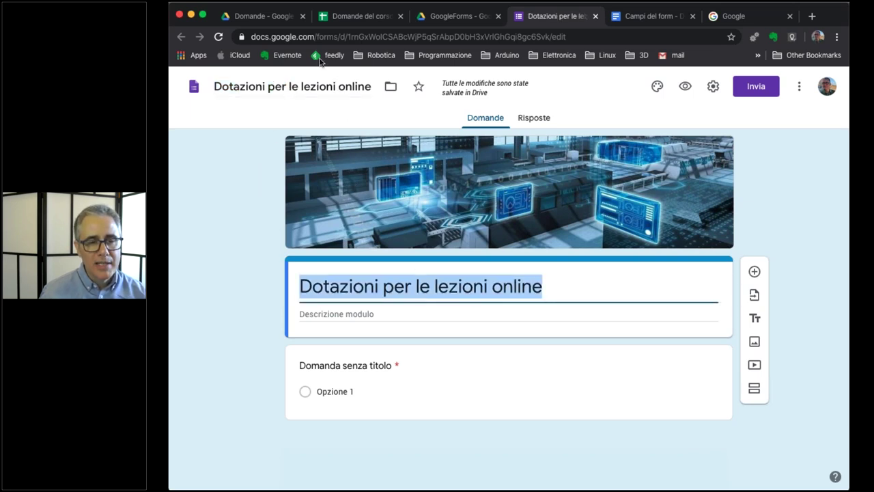
pyautogui.click(470, 20)
pyautogui.press('super+r')
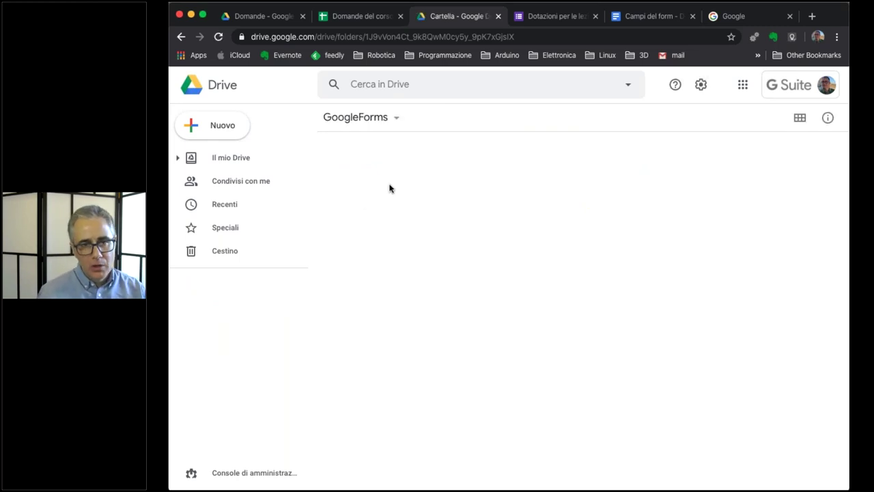
pyautogui.click(563, 17)
pyautogui.click(227, 82)
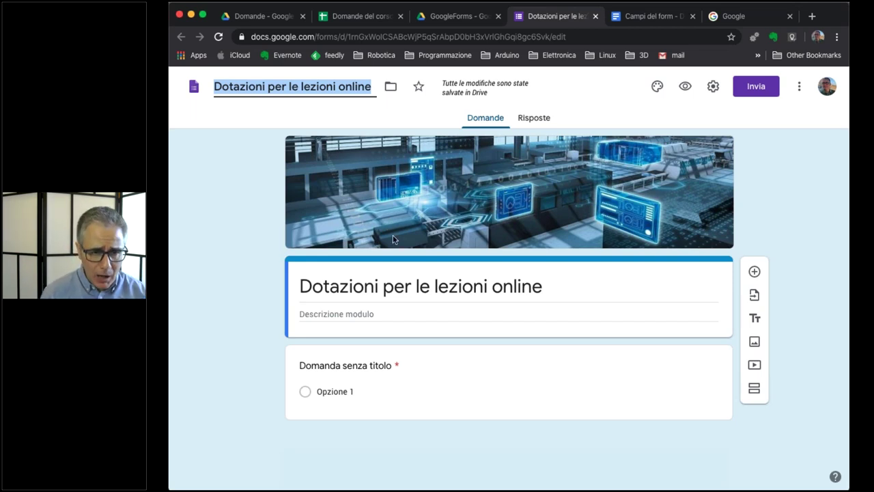
pyautogui.click(328, 281)
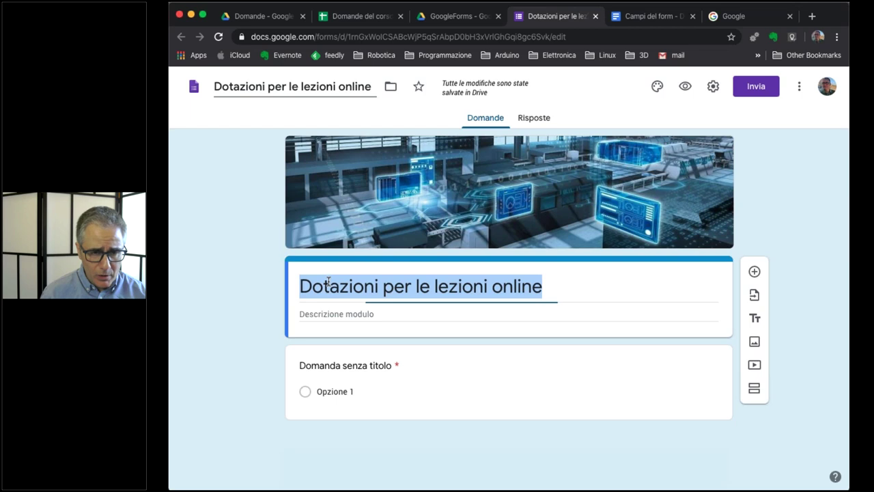
pyautogui.click(292, 86)
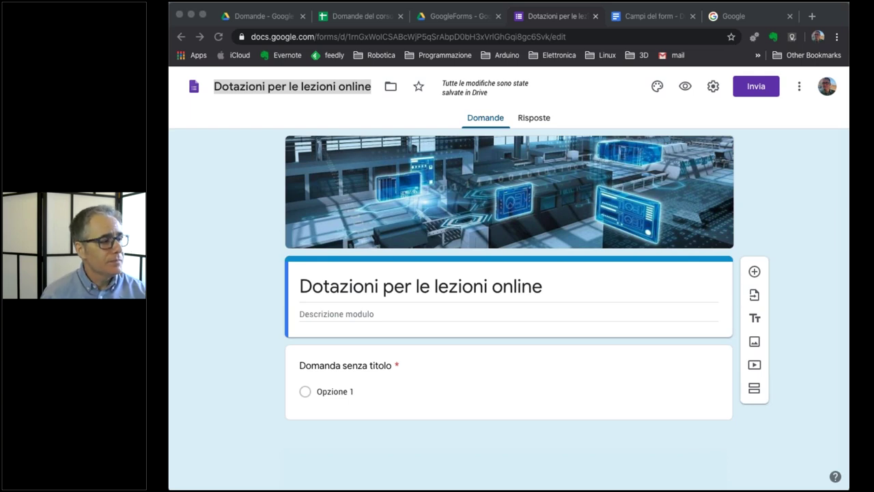
# Set the form description to "Questo modulo ha l'obiettivo di conoscere la dotazione tecnica di ciascun studente per valutare la possibilità di attivare lezioni on-line in modalità webinar".
pyautogui.click(410, 312)
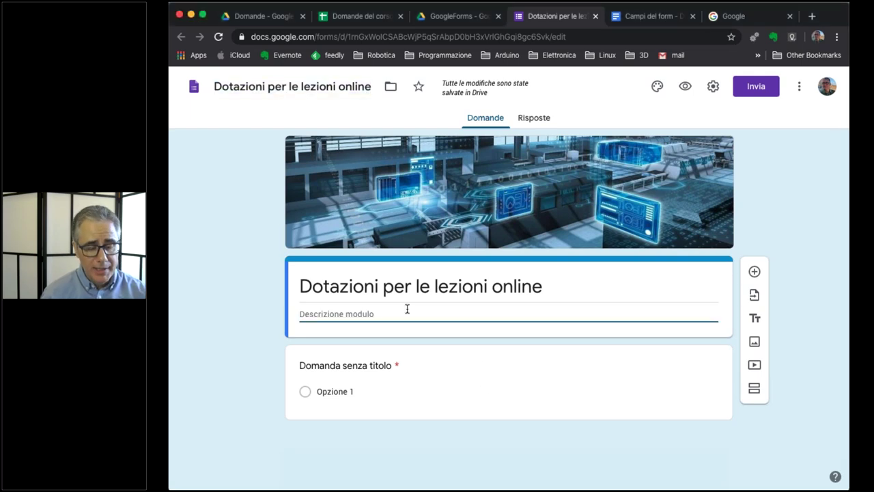
pyautogui.write("Questo modulo ha l'obiettivo di conoscere la dotazione tecnica di ciascun studente per valutare la possibilità di attivare lezioni on-line in modalità webinar")
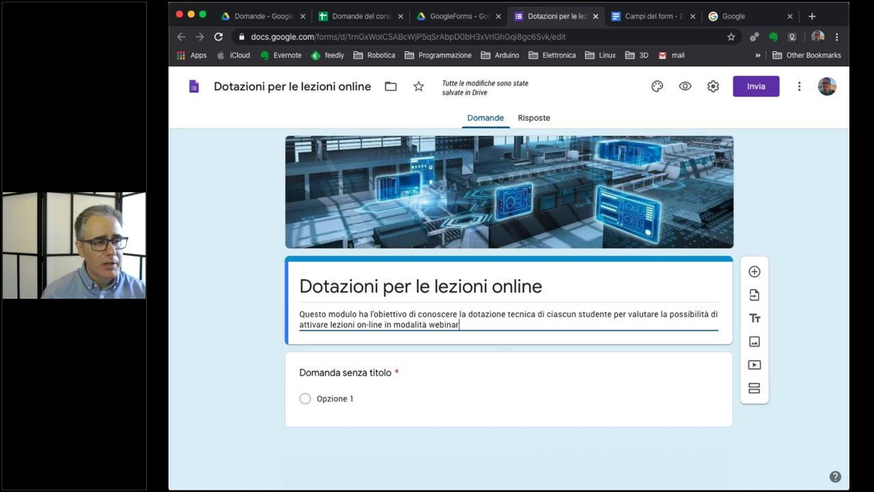
pyautogui.click(539, 410)
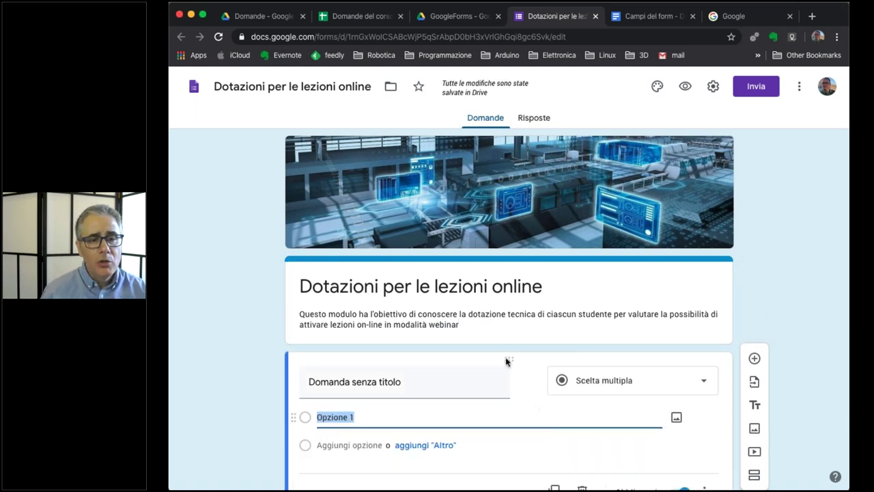
pyautogui.tripleClick(527, 332)
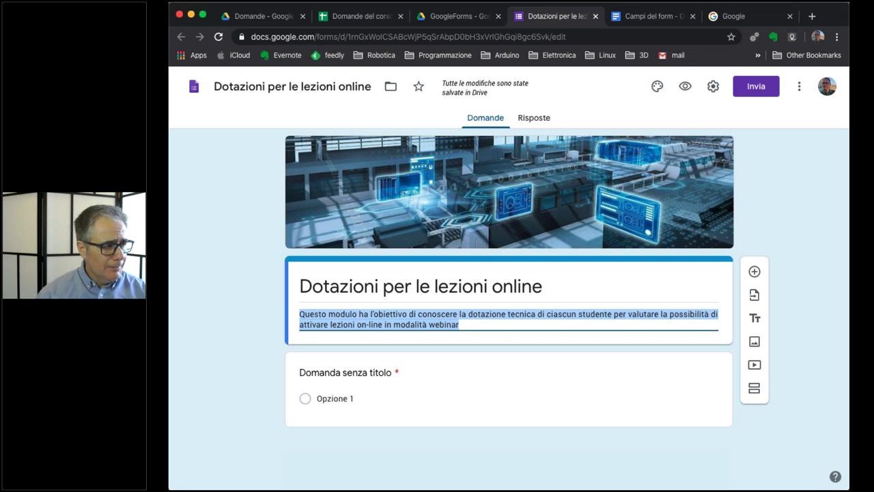
pyautogui.press('super+Tab')
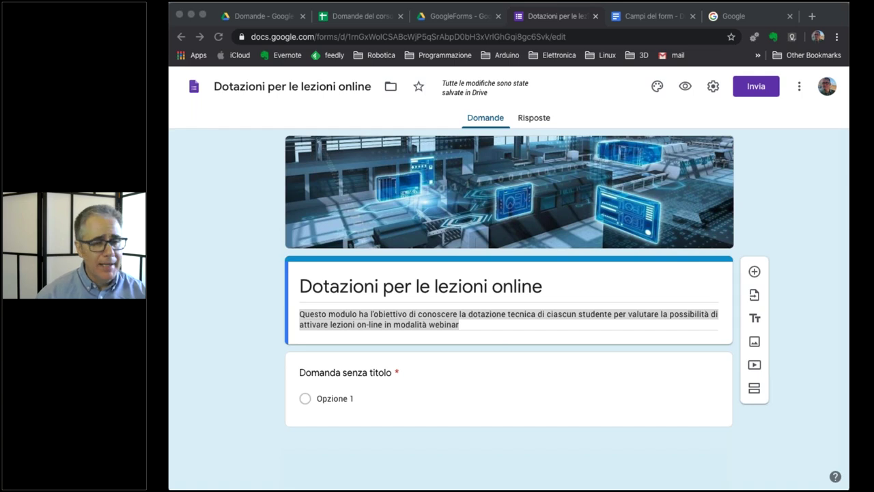
# Open the untitled question for editing and examine the list of available question types, keeping multiple choice.
pyautogui.click(362, 383)
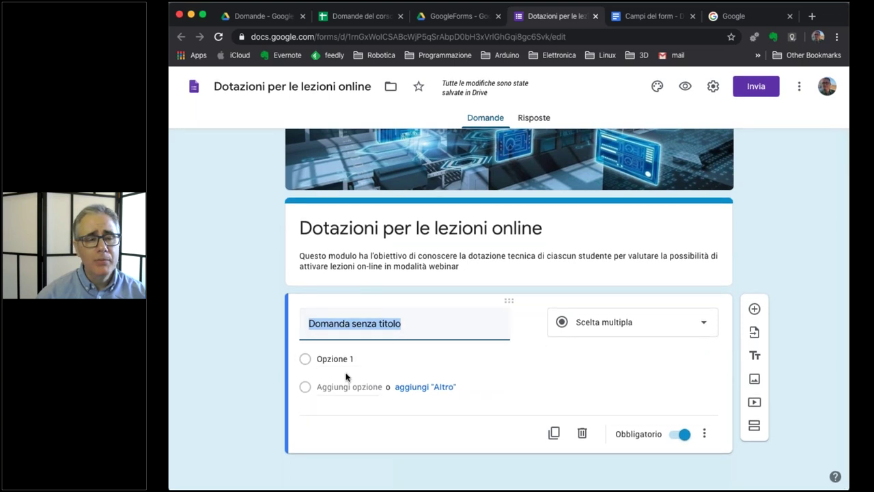
pyautogui.click(617, 332)
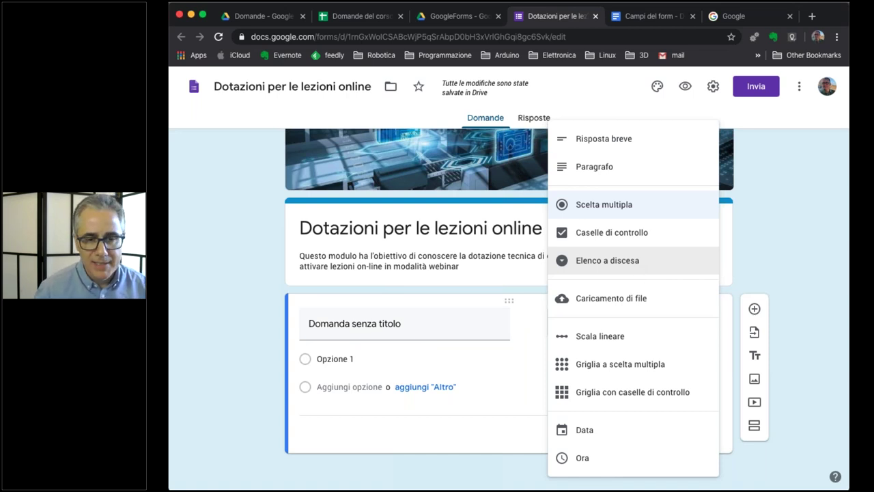
pyautogui.click(263, 375)
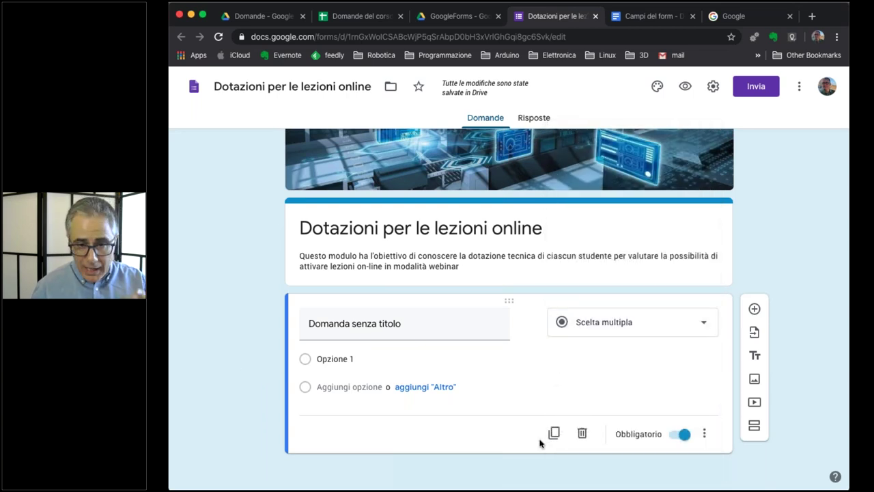
pyautogui.click(689, 334)
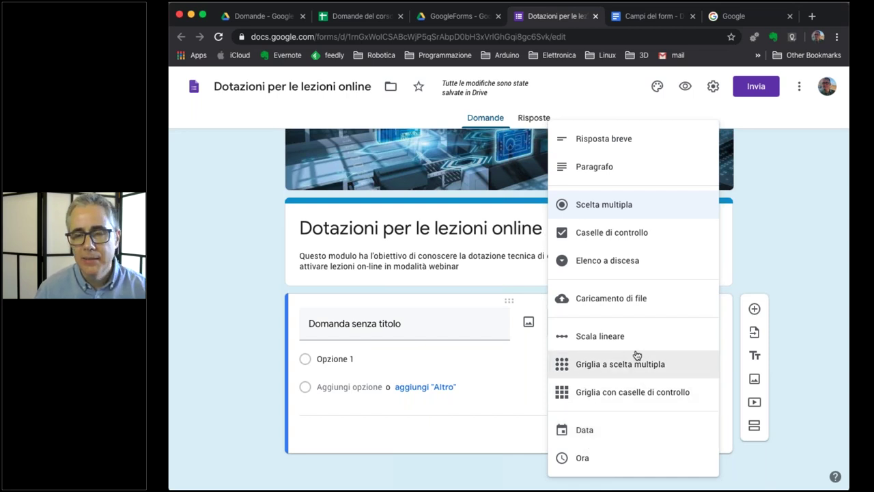
pyautogui.click(772, 262)
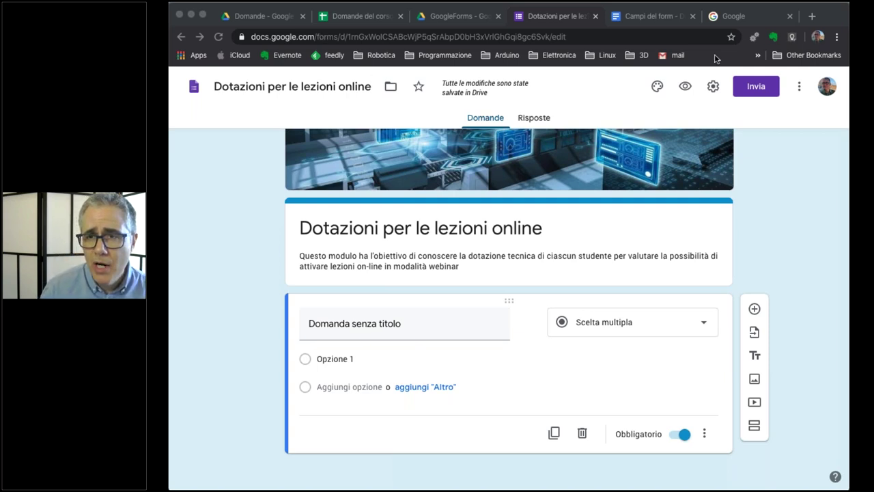
# Copy the heading "TIPO DI CONNESSIONE" from the Campi del form document and paste it as the untitled question's title in the form.
pyautogui.click(649, 18)
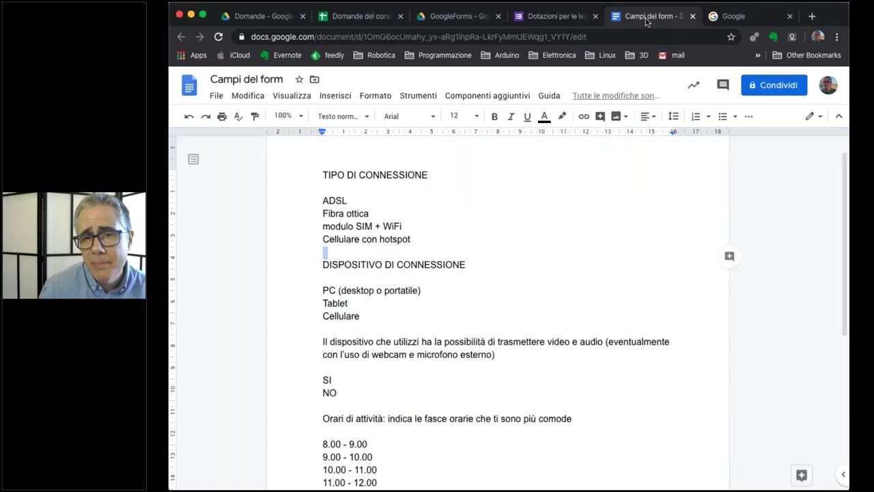
pyautogui.tripleClick(395, 175)
pyautogui.press('super+c')
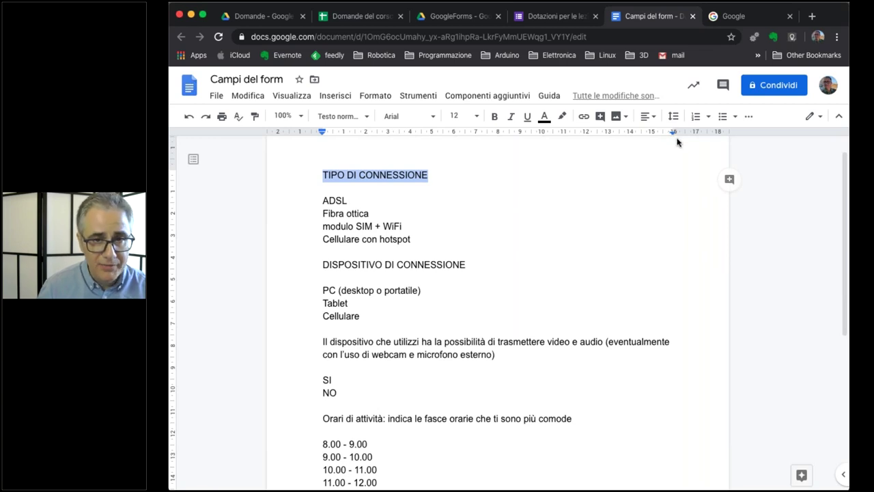
pyautogui.click(529, 21)
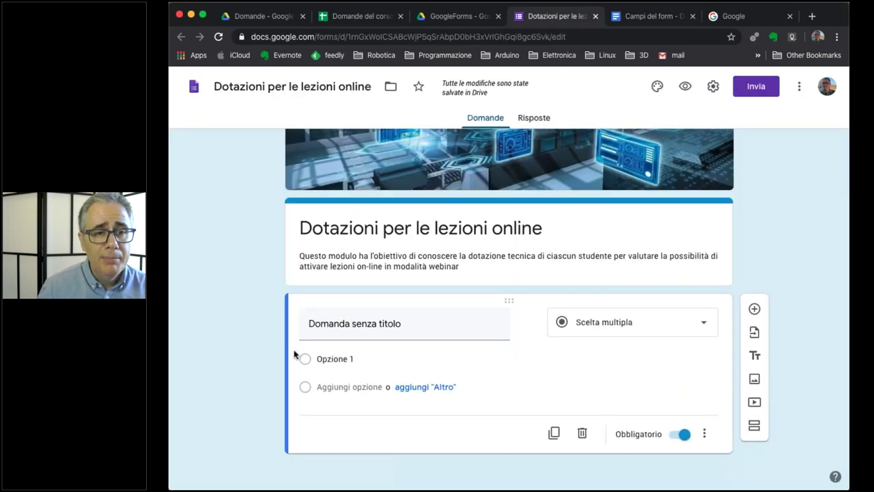
pyautogui.click(342, 331)
pyautogui.press('super+v')
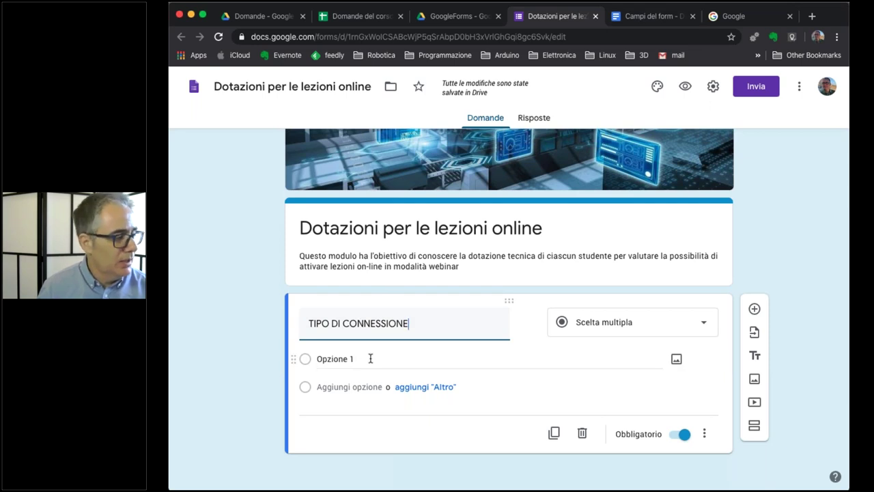
# Copy the four connection types from Campi del form and paste them as answer options: ADSL, Fibra ottica, modulo SIM + WiFi, Cellulare con hotspot.
pyautogui.click(654, 17)
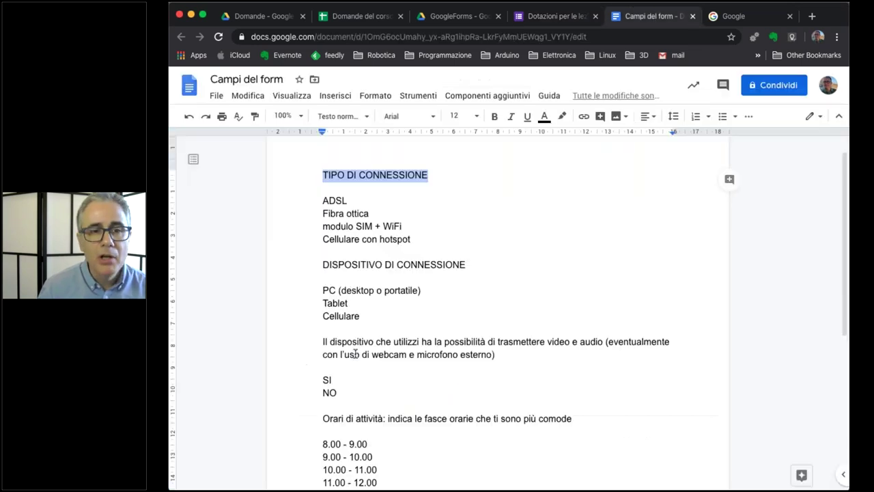
pyautogui.click(334, 201)
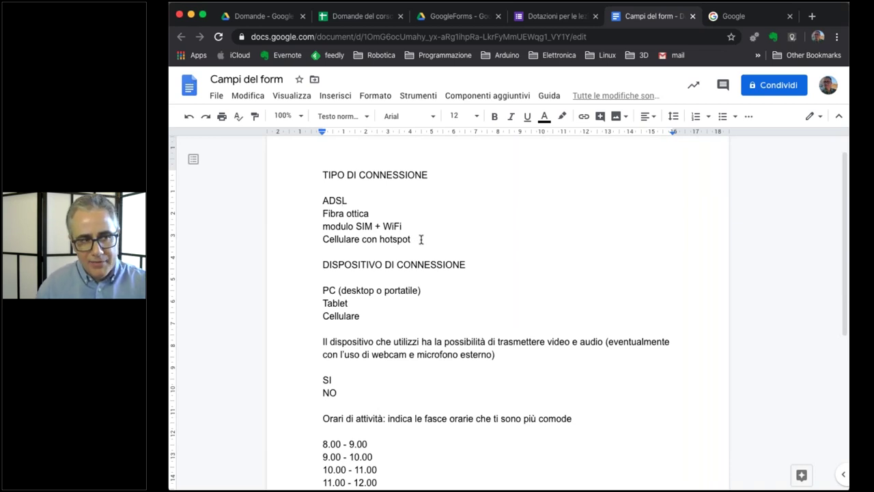
pyautogui.moveTo(421, 239); pyautogui.dragTo(315, 198)
pyautogui.press('super+c')
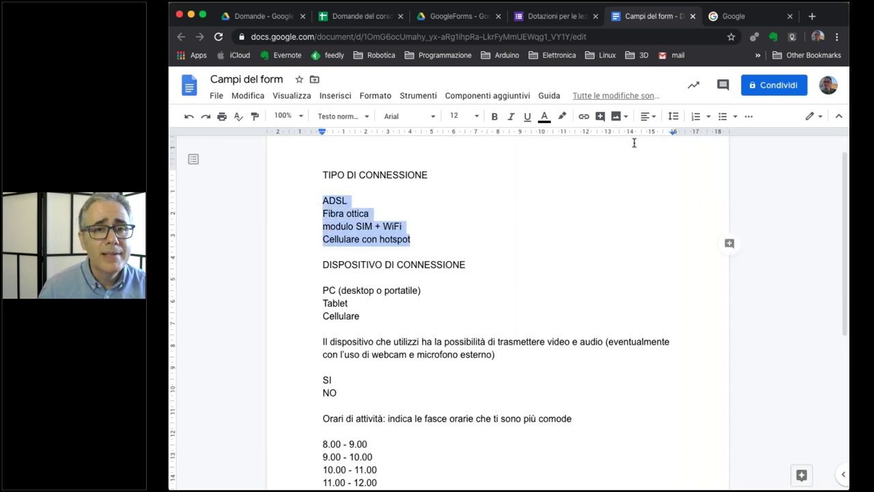
pyautogui.click(554, 16)
pyautogui.click(329, 353)
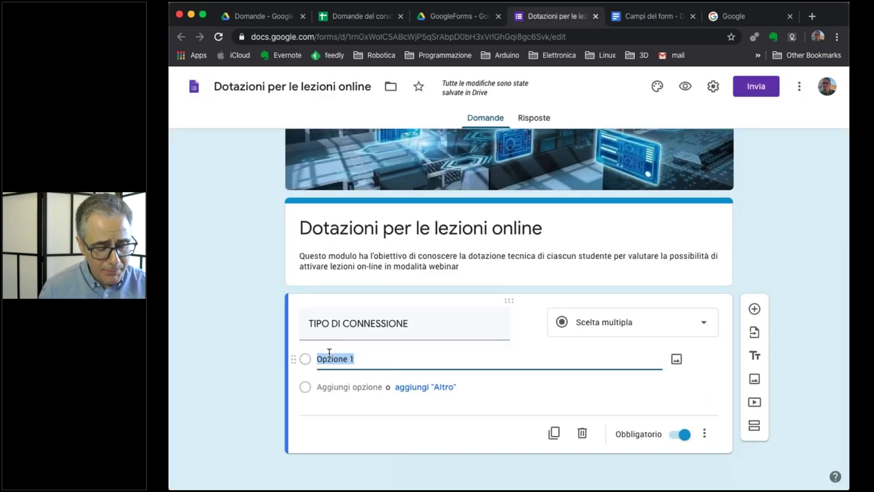
pyautogui.press('super+v')
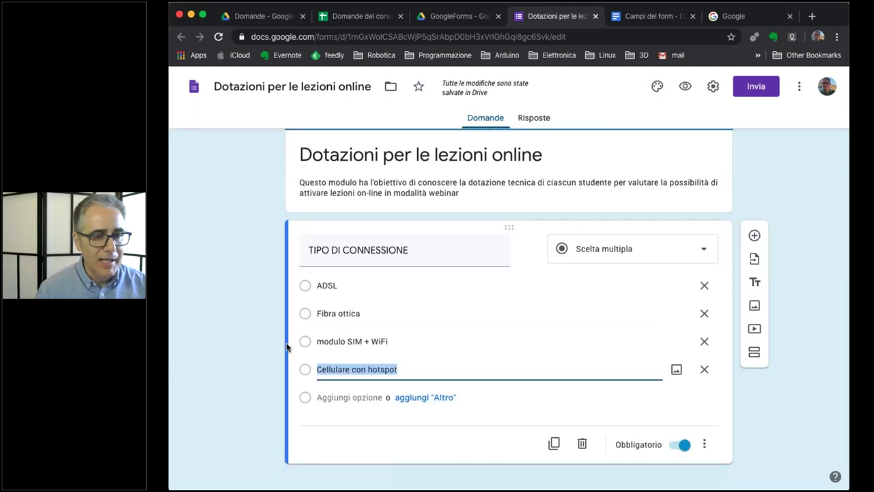
# Turn the required setting of the TIPO DI CONNESSIONE question off and back on, twice.
pyautogui.press('super+Tab')
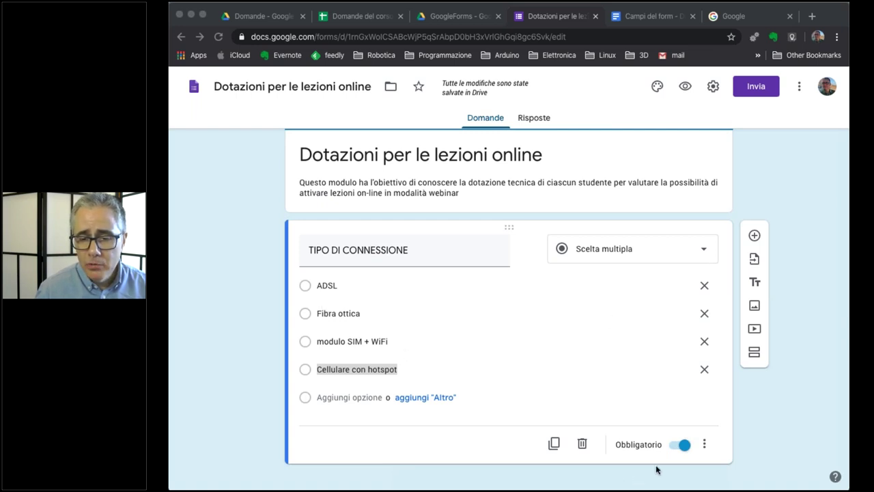
pyautogui.click(676, 446)
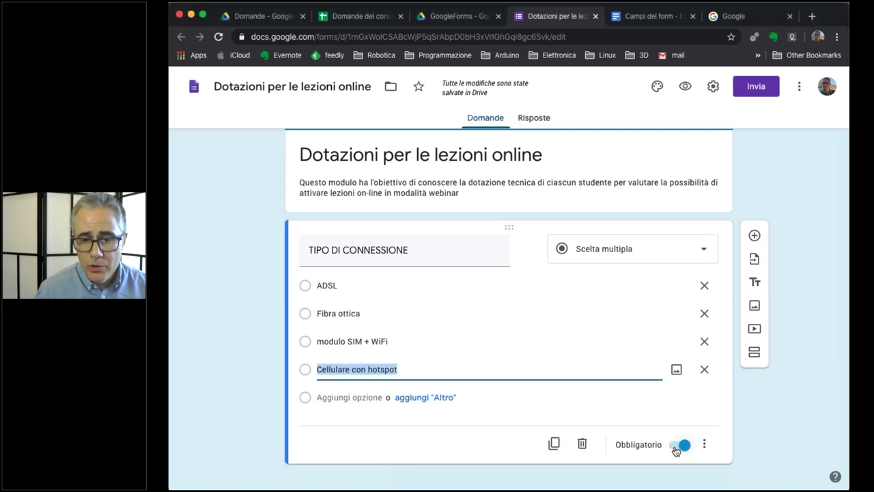
pyautogui.click(677, 446)
pyautogui.click(683, 446)
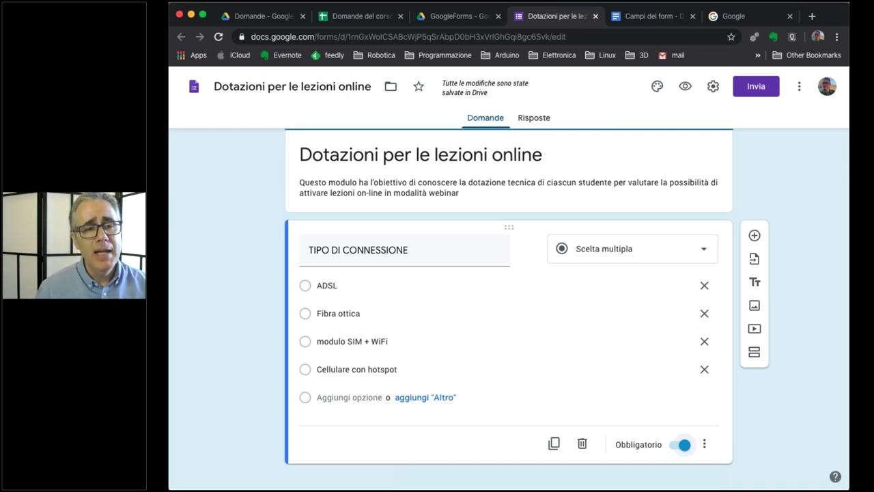
pyautogui.click(677, 445)
pyautogui.click(678, 445)
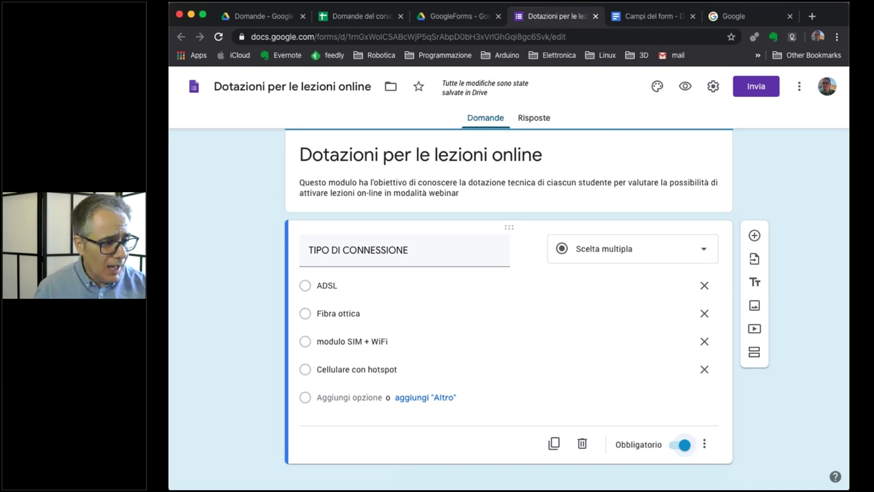
# Show the description field of the TIPO DI CONNESSIONE question and hide it again.
pyautogui.click(705, 448)
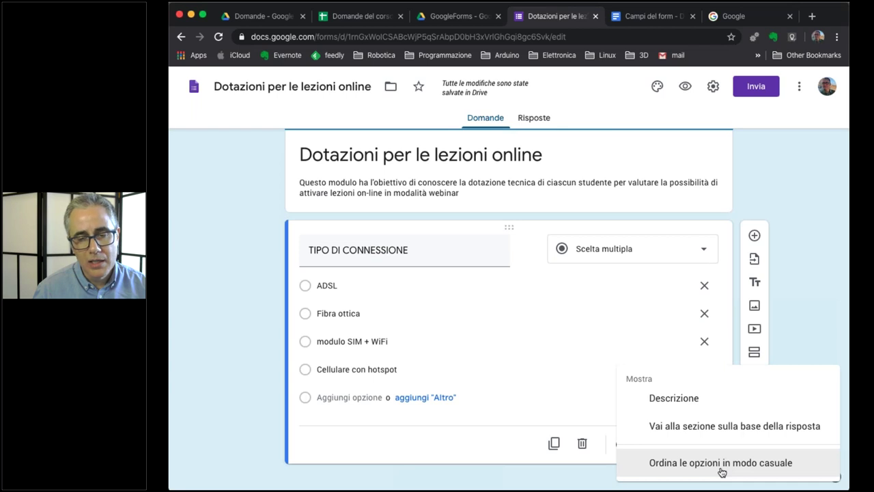
pyautogui.click(703, 405)
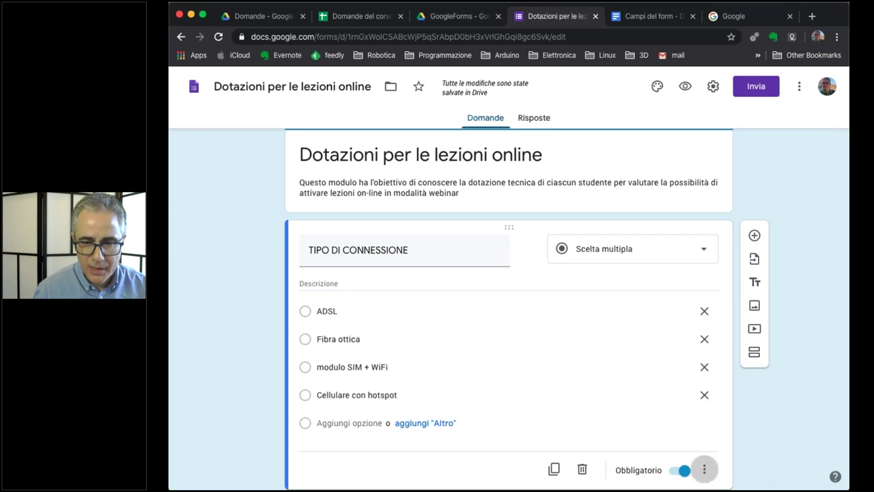
pyautogui.click(705, 471)
pyautogui.click(693, 404)
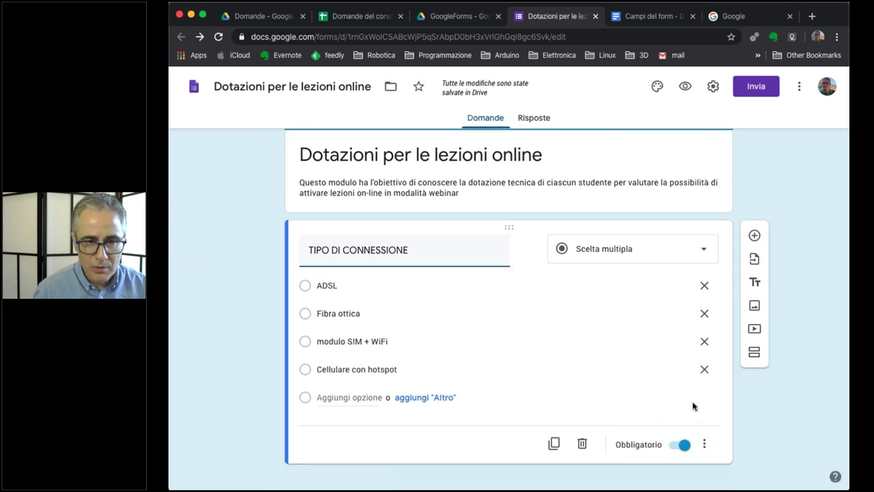
# Add the description "La tipologia di linea dati che possiedi" to the TIPO DI CONNESSIONE question.
pyautogui.click(704, 444)
pyautogui.click(693, 404)
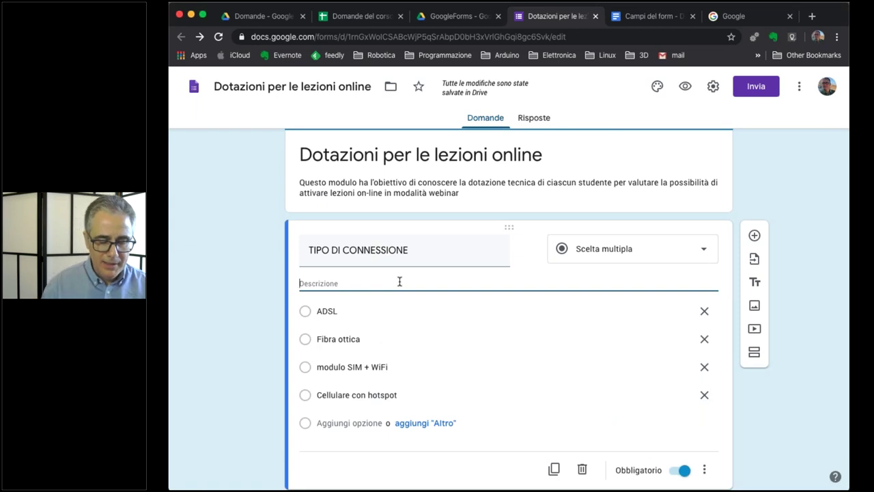
pyautogui.write('La tip')
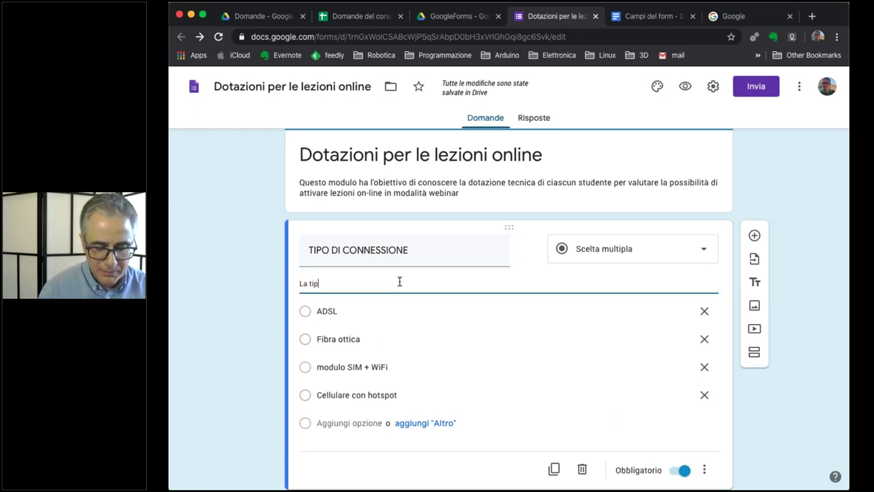
pyautogui.write('ologia di line')
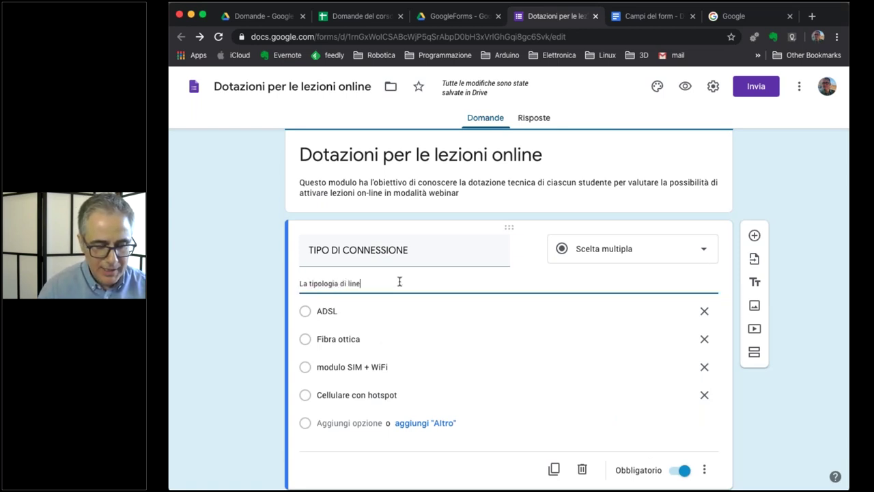
pyautogui.write('a dati he')
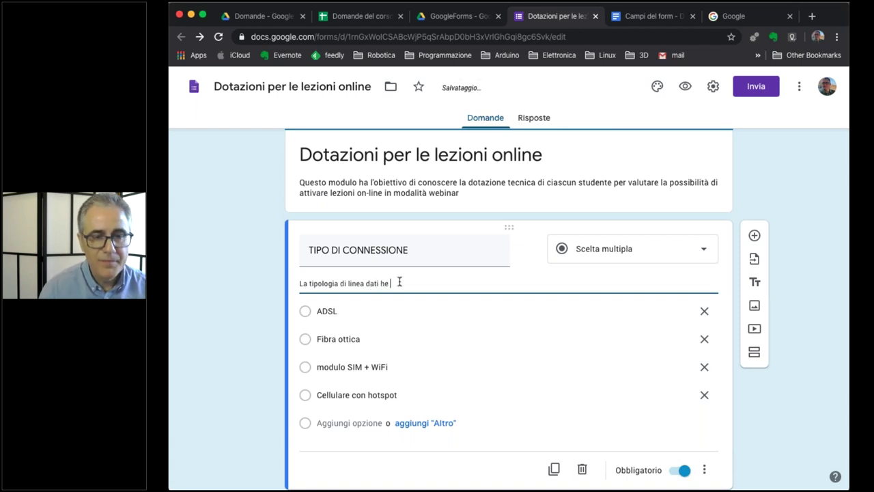
pyautogui.press('BackSpace')
pyautogui.press('BackSpace')
pyautogui.write('che possied')
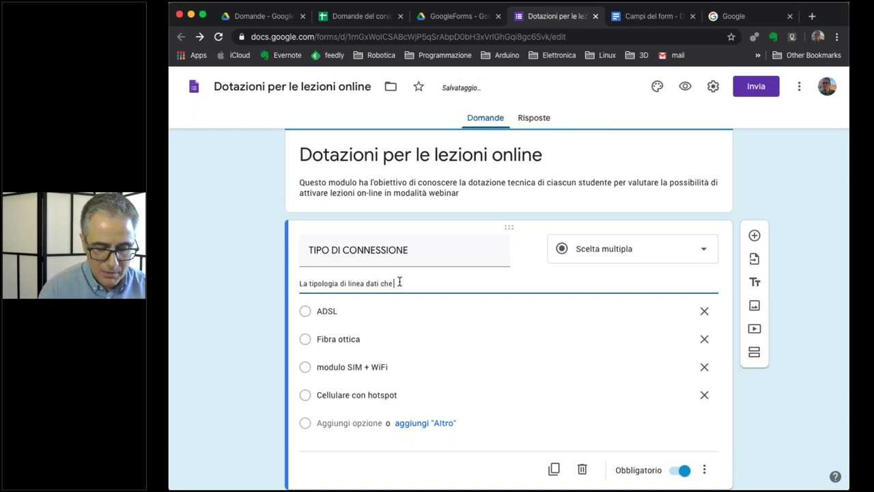
pyautogui.write('i')
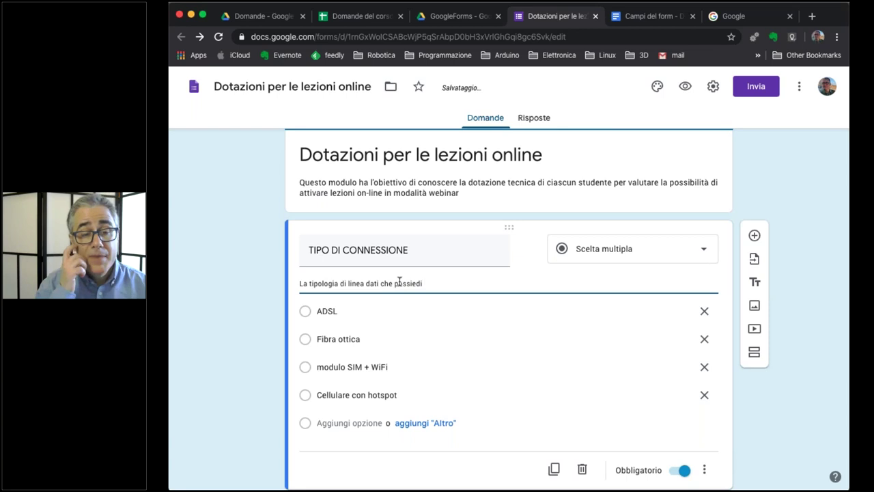
# Remove the question's description, show the empty description field once more and hide it again.
pyautogui.click(704, 470)
pyautogui.click(675, 407)
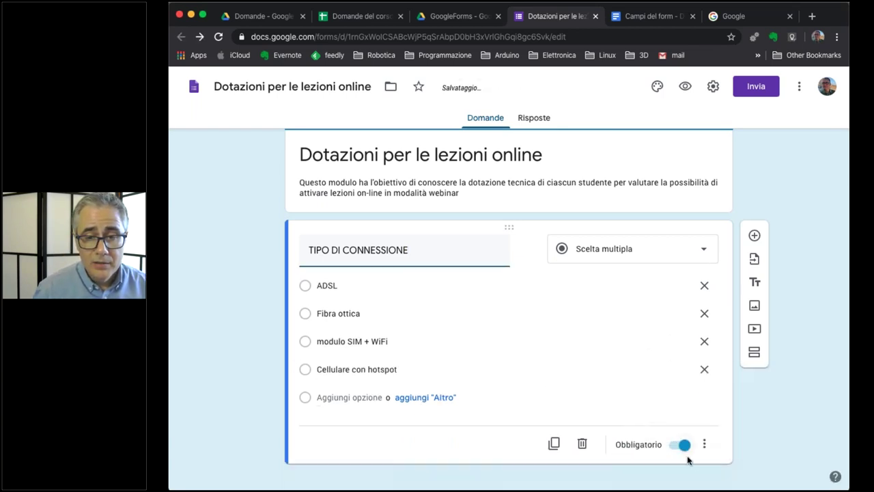
pyautogui.click(705, 448)
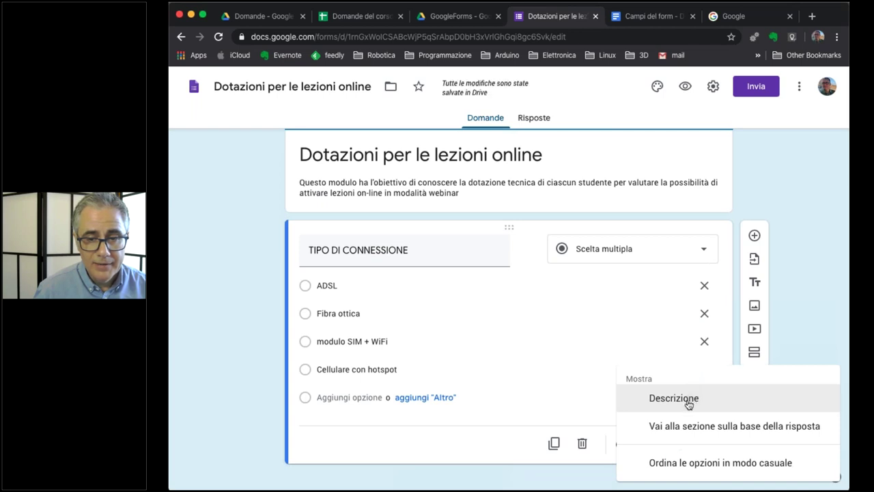
pyautogui.click(691, 400)
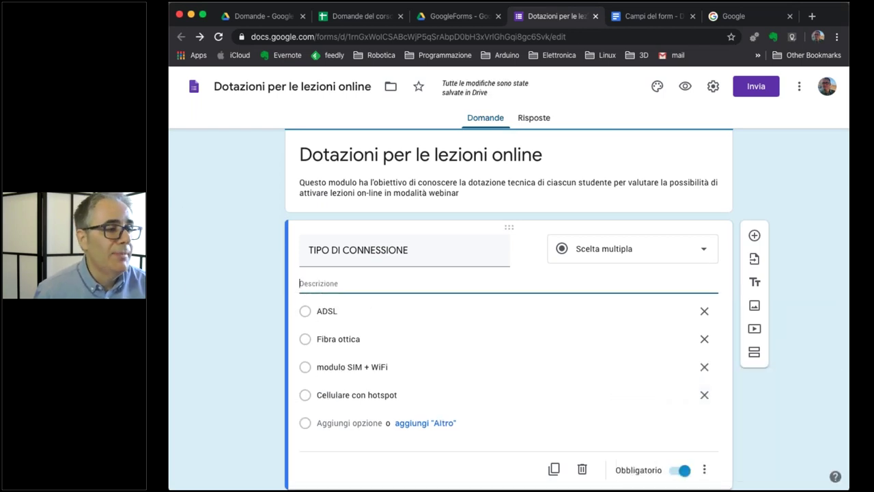
pyautogui.click(704, 470)
pyautogui.click(657, 399)
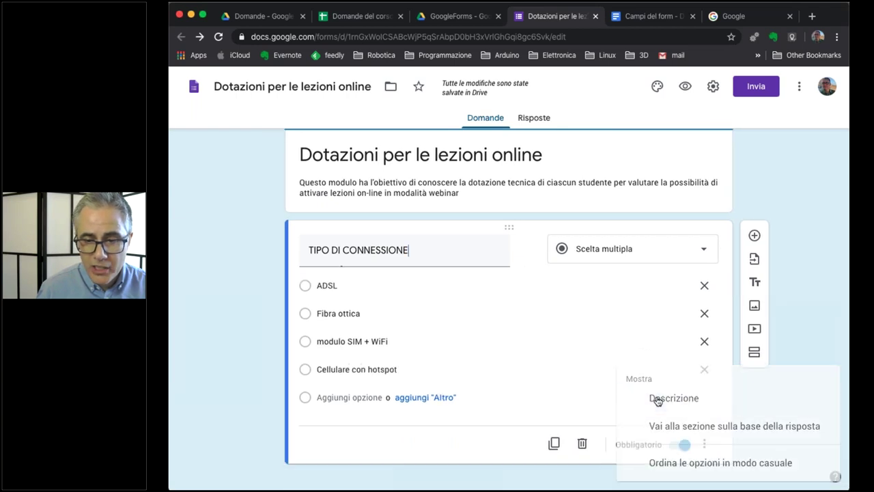
# Enable section jumps based on the answer for TIPO DI CONNESSIONE and view the destination choices for ADSL, keeping "Continua alla sezione successiva".
pyautogui.click(708, 448)
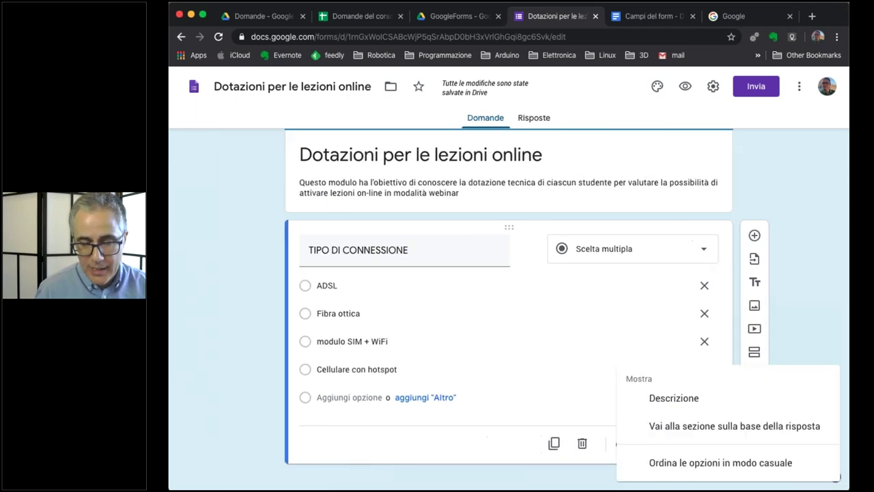
pyautogui.click(720, 428)
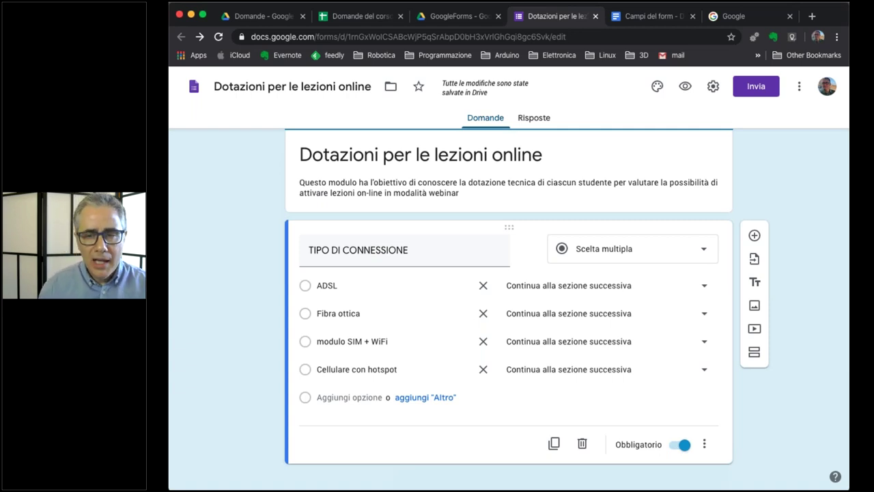
pyautogui.click(700, 289)
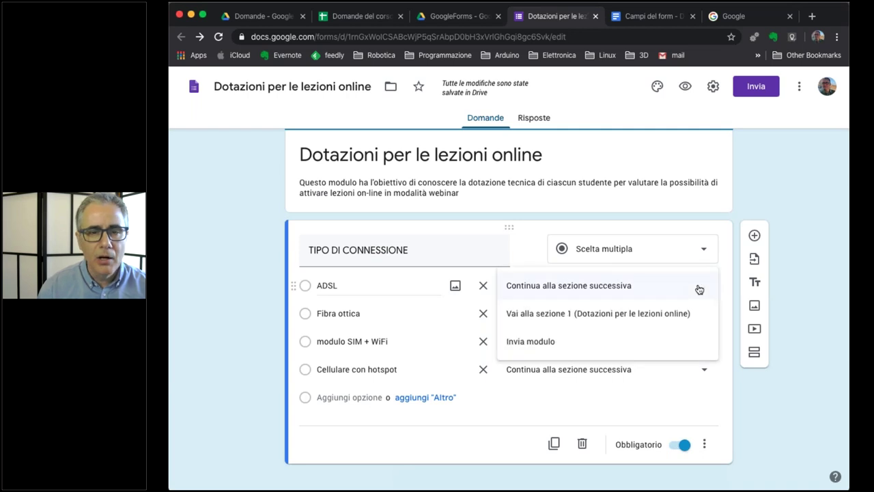
pyautogui.click(725, 375)
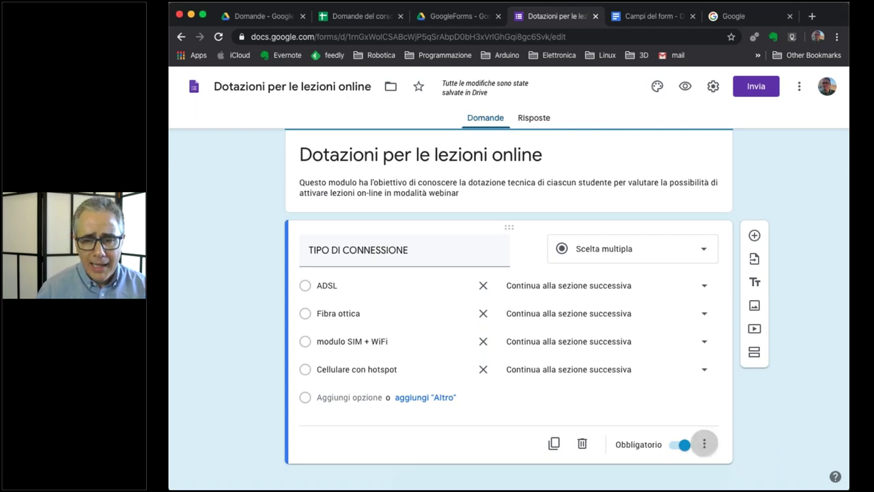
# Turn on random ordering of the TIPO DI CONNESSIONE options and turn it off again.
pyautogui.click(704, 444)
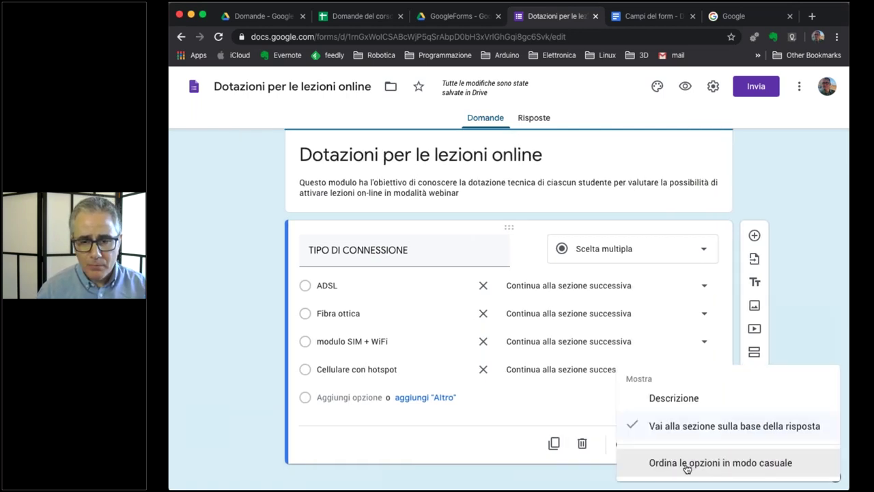
pyautogui.click(686, 465)
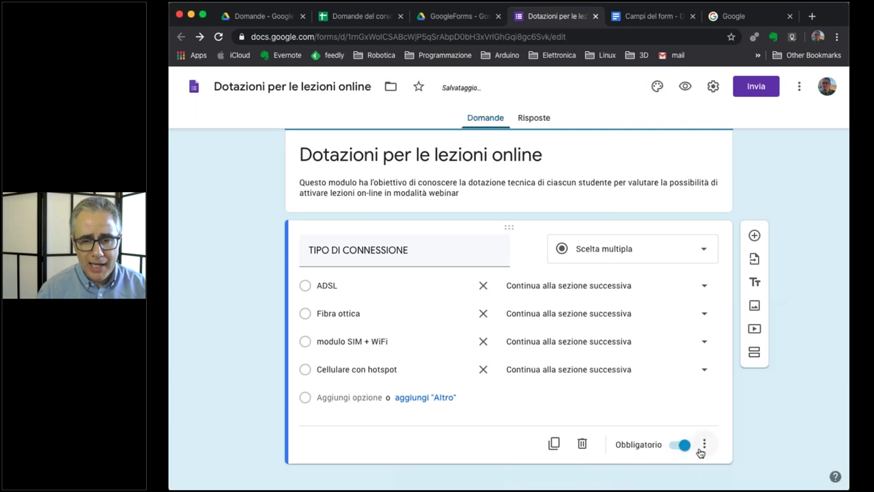
pyautogui.click(704, 445)
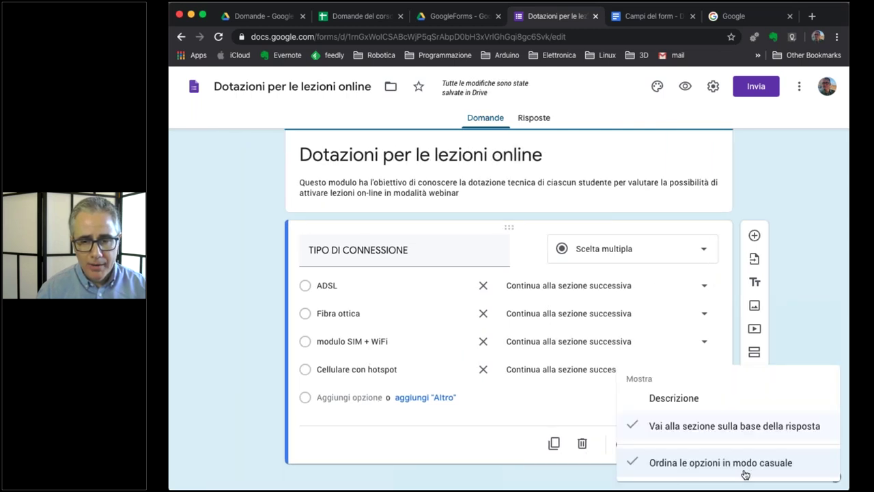
pyautogui.click(661, 457)
# Turn off answer-based section jumps for the TIPO DI CONNESSIONE question and review its additional settings.
pyautogui.click(705, 444)
pyautogui.click(683, 453)
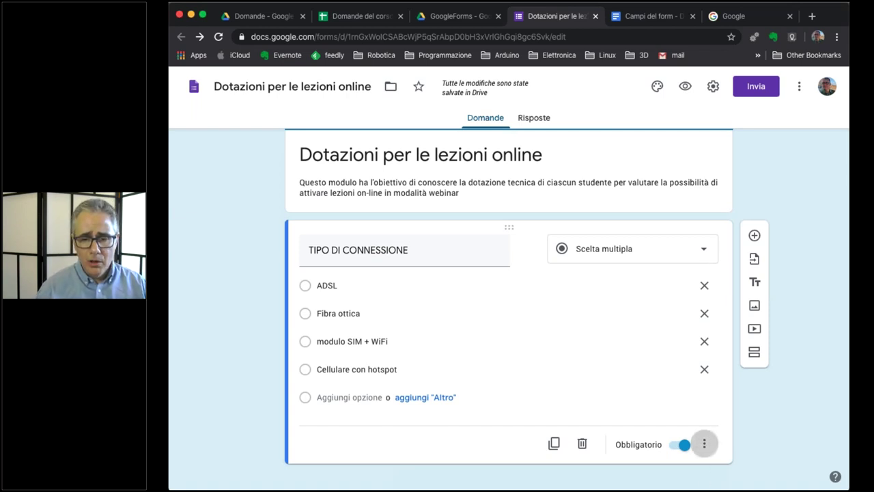
pyautogui.click(705, 444)
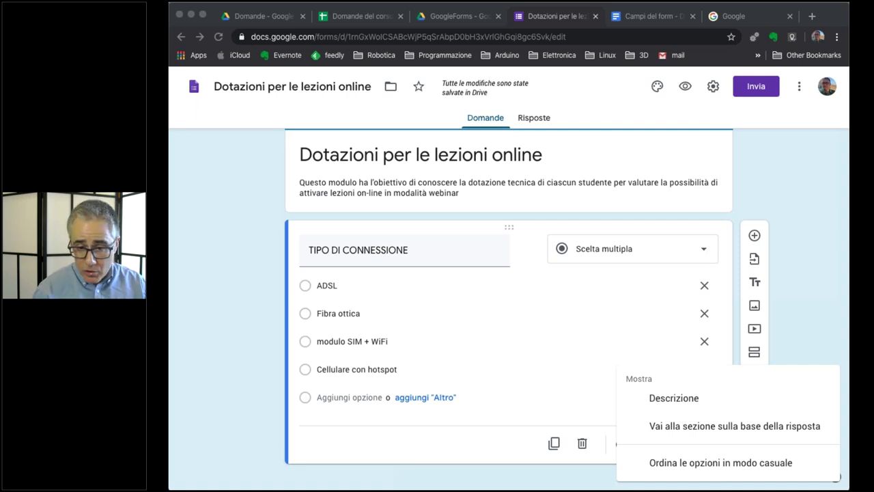
pyautogui.click(590, 478)
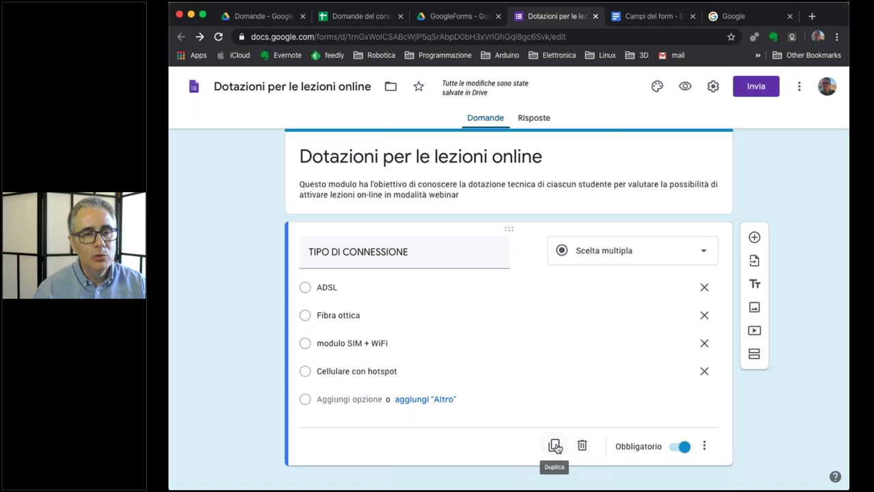
# Duplicate the TIPO DI CONNESSIONE question and title the copy "sdasdsadas".
pyautogui.click(555, 446)
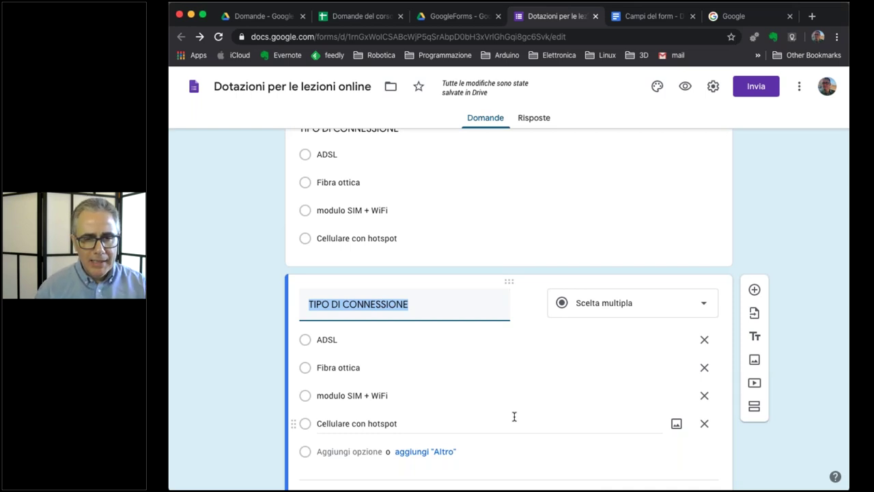
pyautogui.write('sdasdsadas')
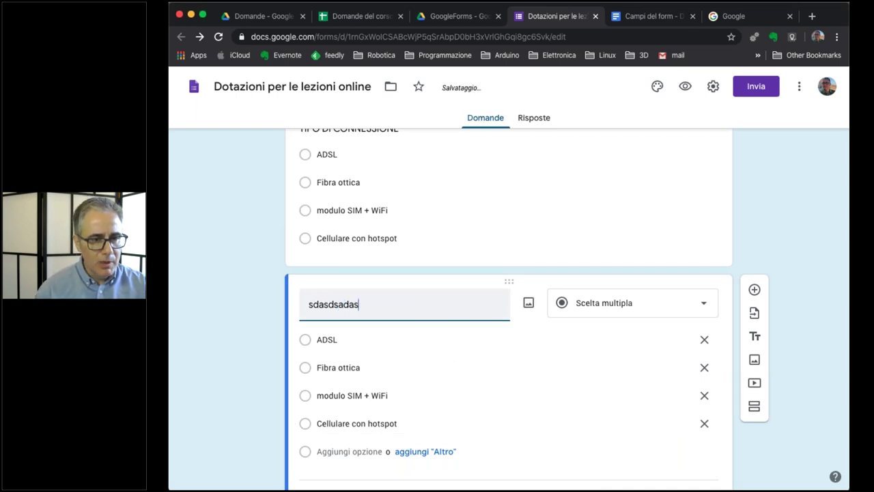
pyautogui.scroll(3, 509, 308)
pyautogui.scroll(-1, 509, 307)
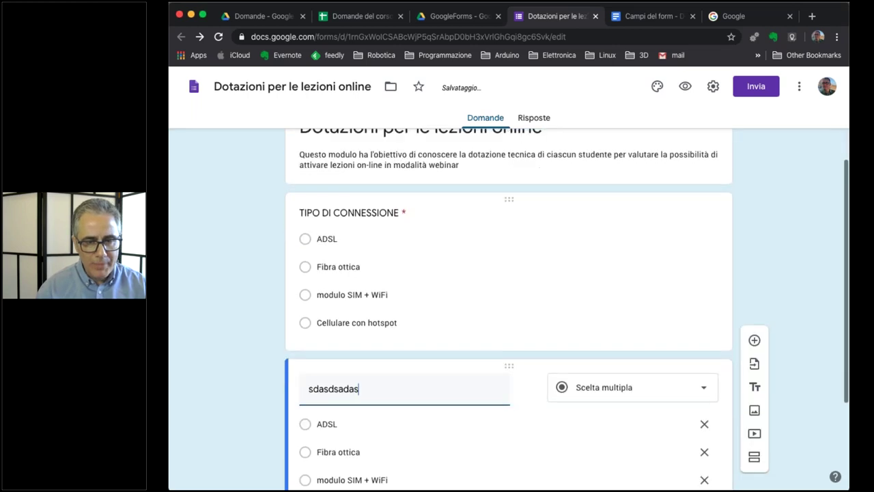
# Try moving the duplicated question above TIPO DI CONNESSIONE, and delete the duplicate.
pyautogui.moveTo(511, 368); pyautogui.dragTo(505, 198)
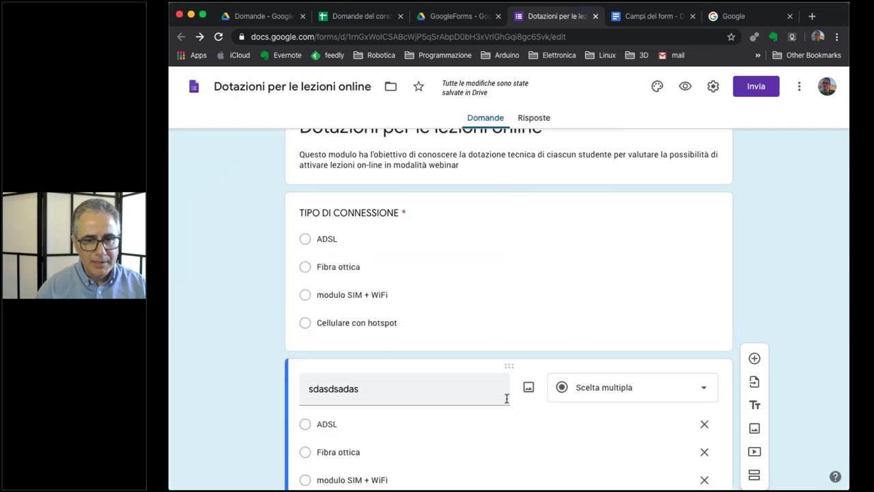
pyautogui.scroll(-4, 507, 399)
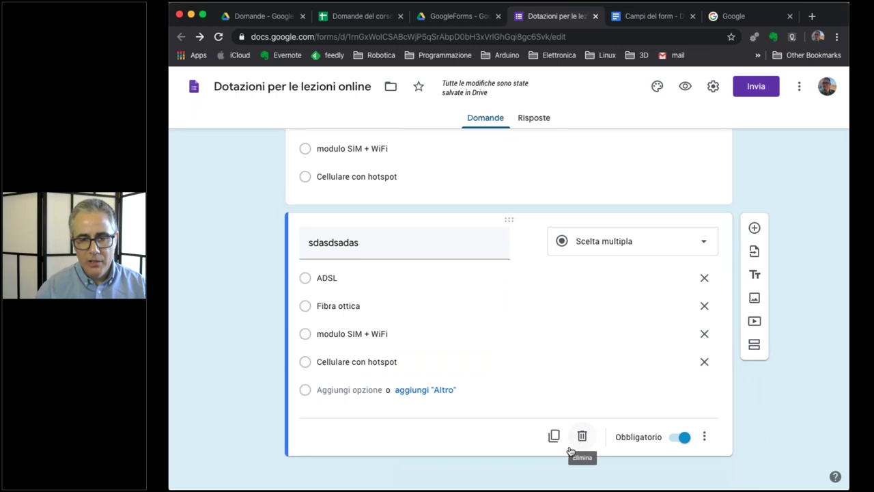
pyautogui.click(582, 437)
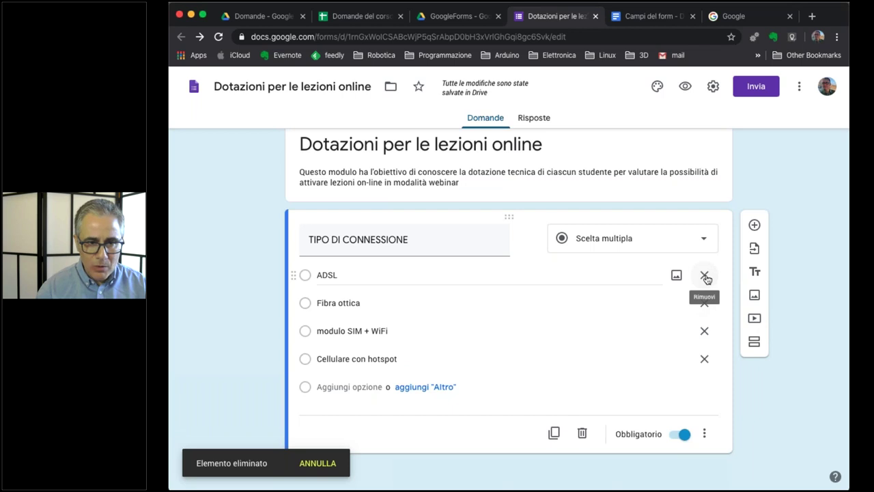
# Delete the ADSL option from TIPO DI CONNESSIONE and recreate it as the first option in the list.
pyautogui.click(463, 273)
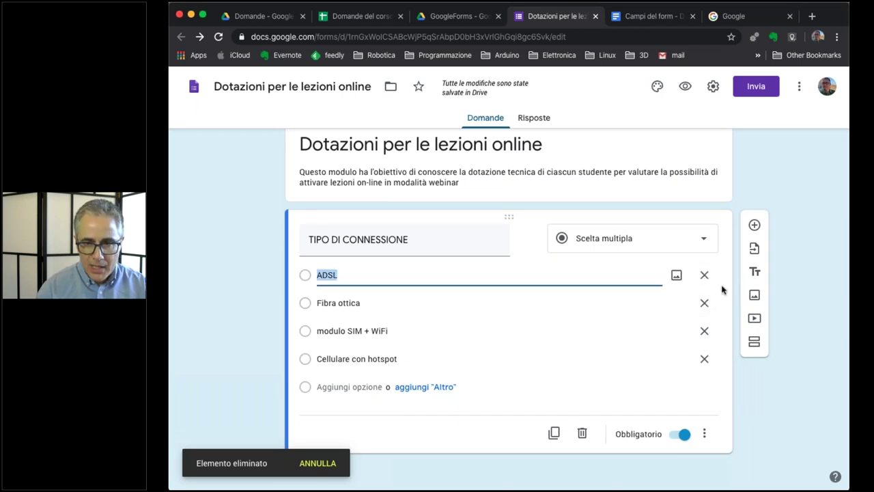
pyautogui.click(704, 276)
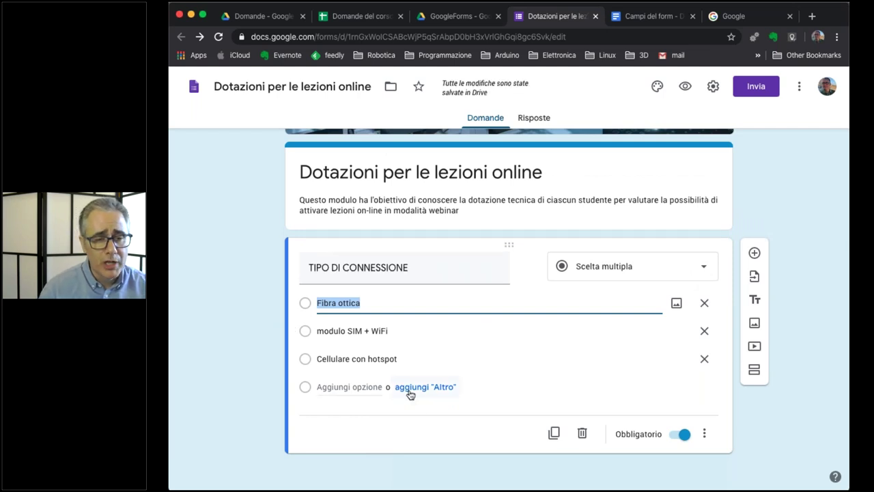
pyautogui.click(356, 387)
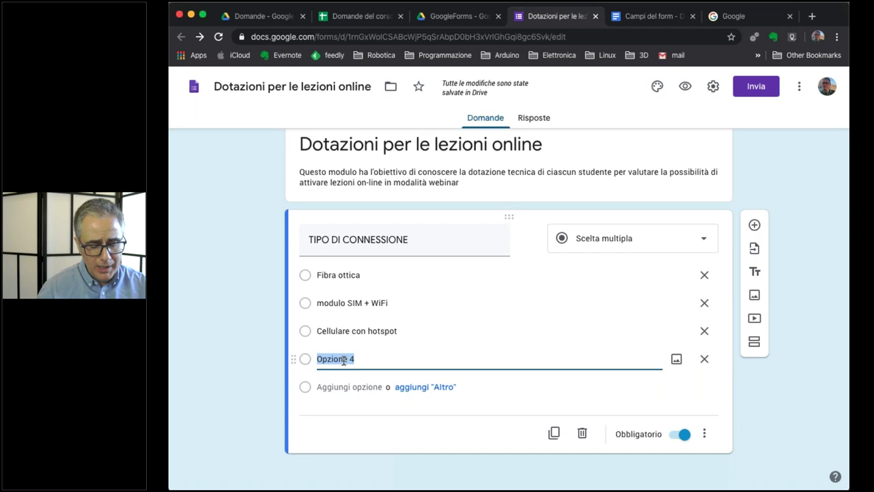
pyautogui.write('ADSL')
pyautogui.click(319, 441)
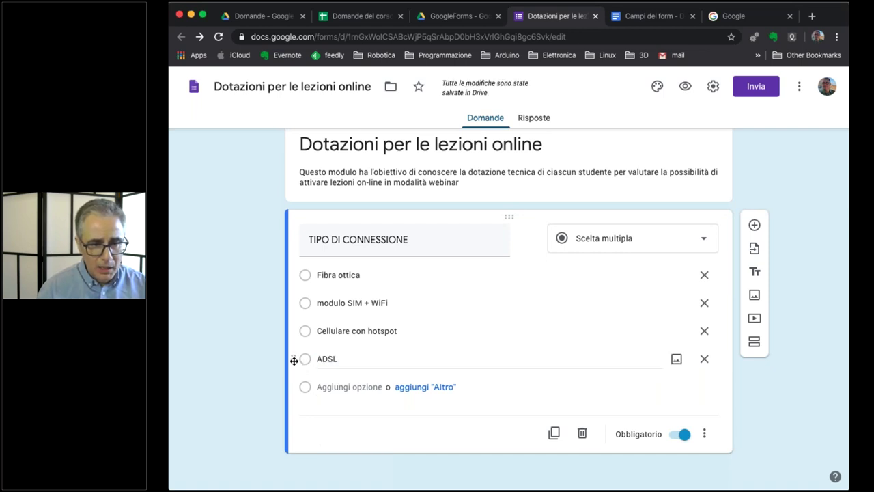
pyautogui.moveTo(295, 361); pyautogui.dragTo(309, 273)
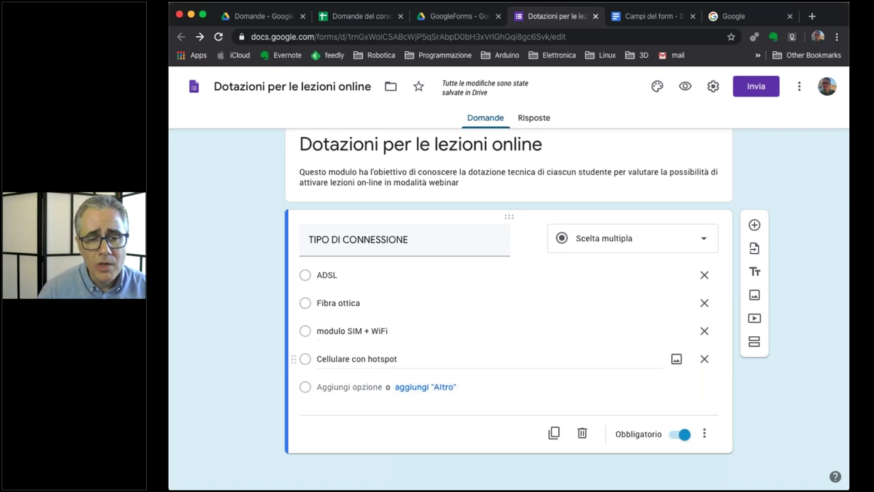
# Add an "Altro" option and one more default option to TIPO DI CONNESSIONE, and remove both again.
pyautogui.click(446, 388)
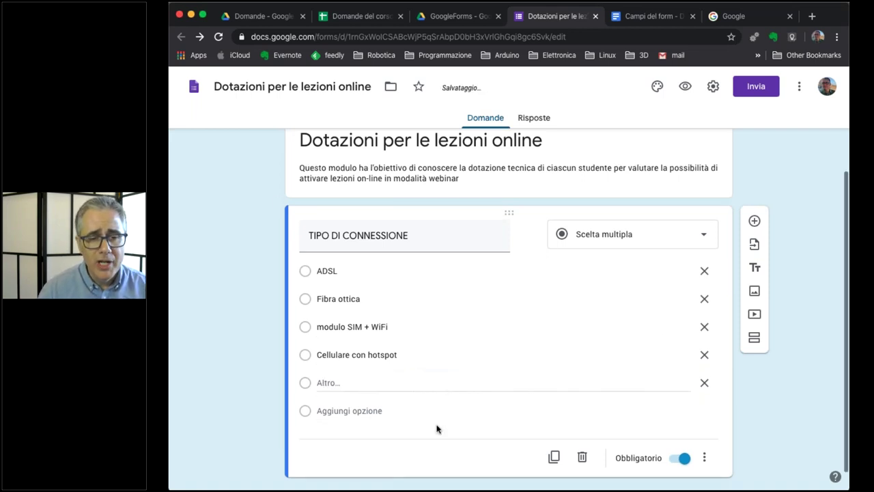
pyautogui.click(376, 410)
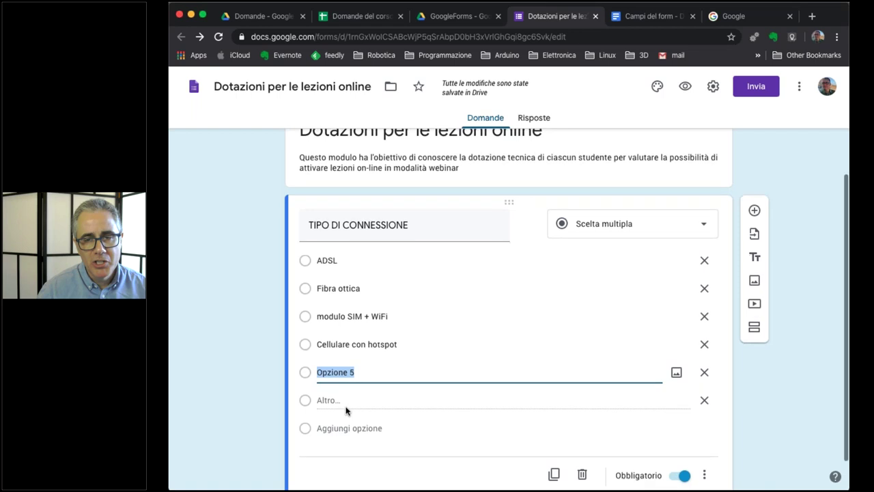
pyautogui.scroll(-1, 668, 388)
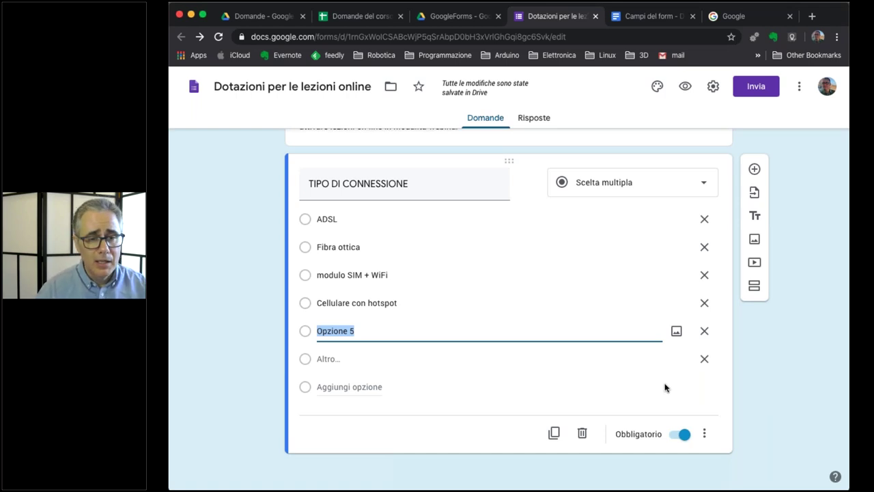
pyautogui.click(705, 331)
pyautogui.click(704, 358)
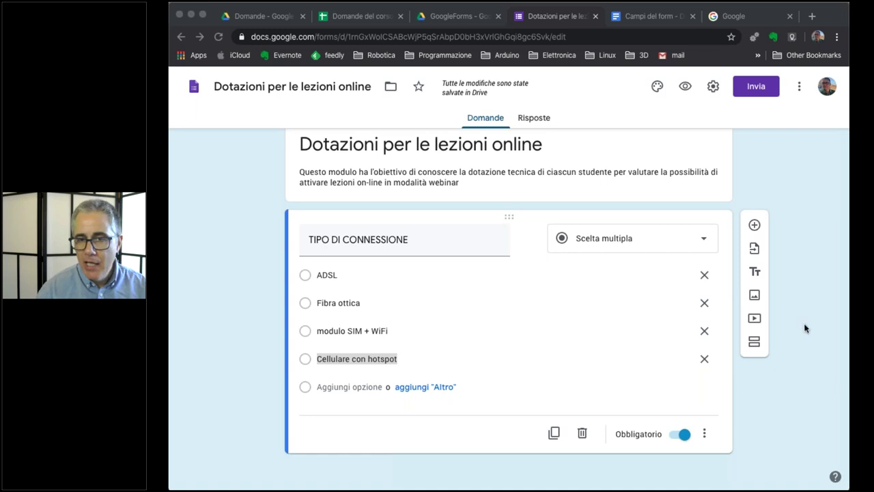
pyautogui.click(779, 408)
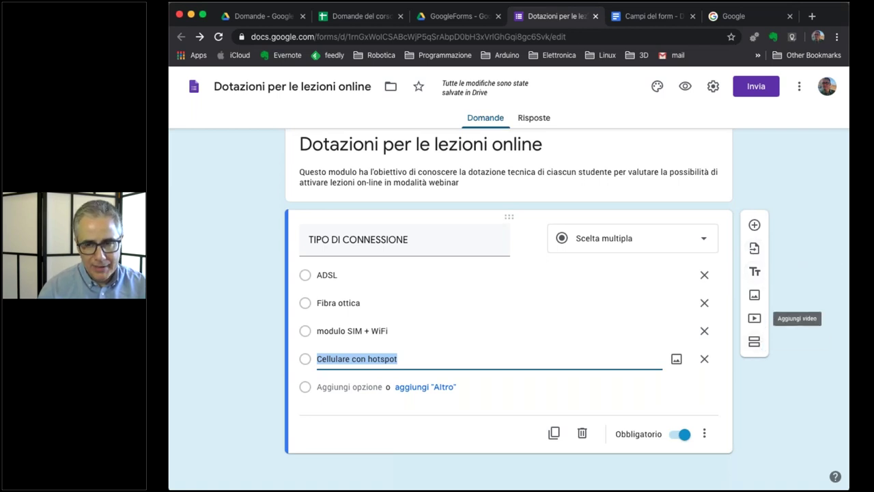
# Add a new question and title it "DISPOSITIVO DI CONNESSIONE", copied from the Campi del form document.
pyautogui.click(755, 227)
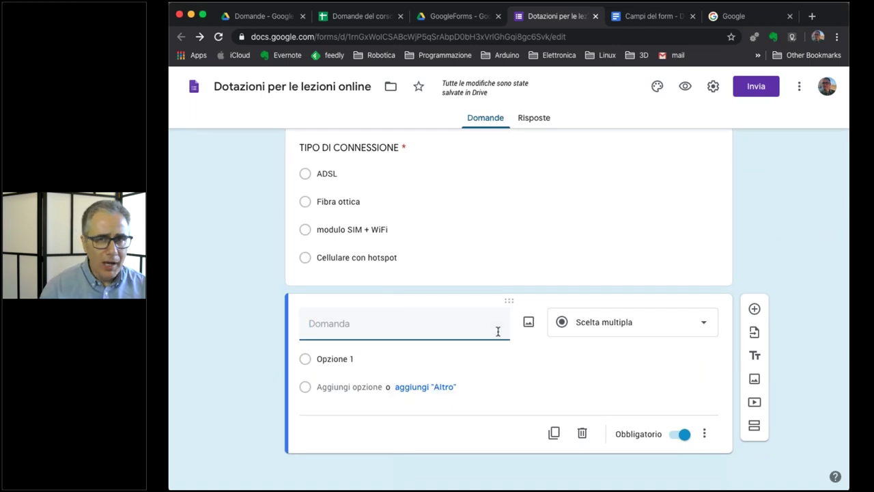
pyautogui.click(653, 17)
pyautogui.click(403, 264)
pyautogui.tripleClick(399, 264)
pyautogui.press('super+c')
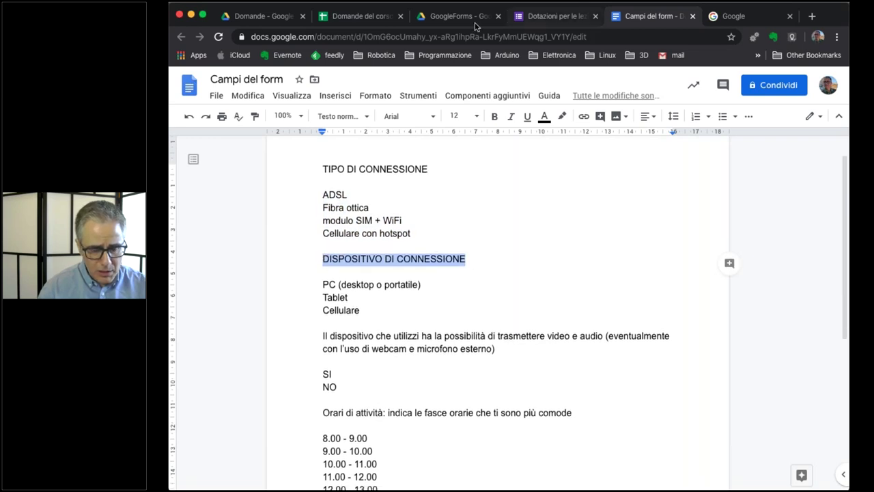
pyautogui.click(580, 19)
pyautogui.press('super+v')
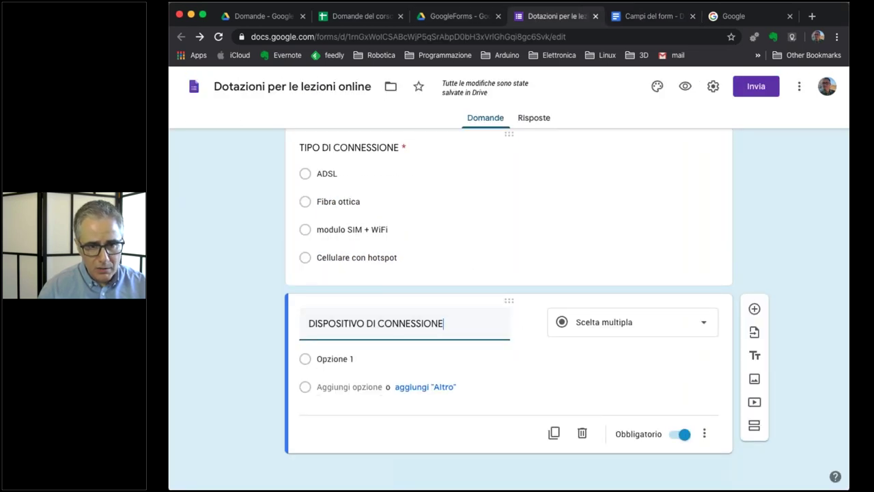
# Fill the DISPOSITIVO DI CONNESSIONE question with the document's options "PC (desktop o portatile)", "Tablet" and "Cellulare".
pyautogui.click(652, 17)
pyautogui.moveTo(371, 312); pyautogui.dragTo(309, 283)
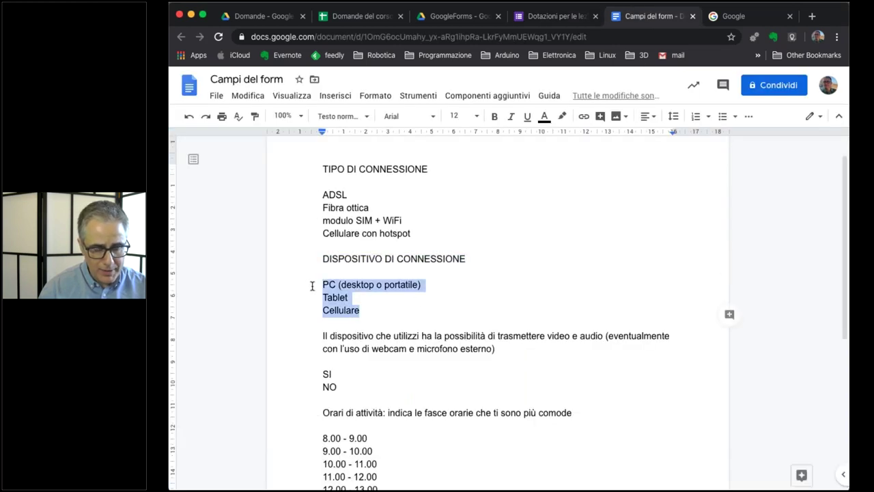
pyautogui.press('super+x')
pyautogui.press('super+z')
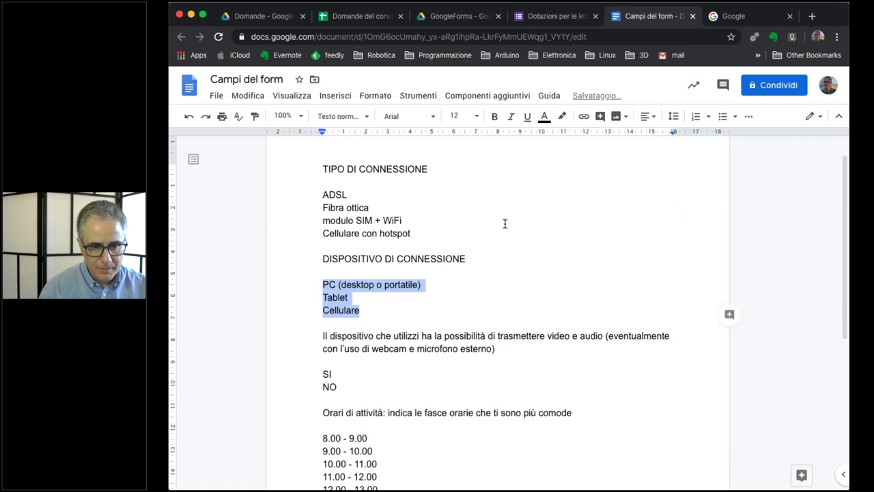
pyautogui.click(559, 16)
pyautogui.click(332, 359)
pyautogui.press('super+v')
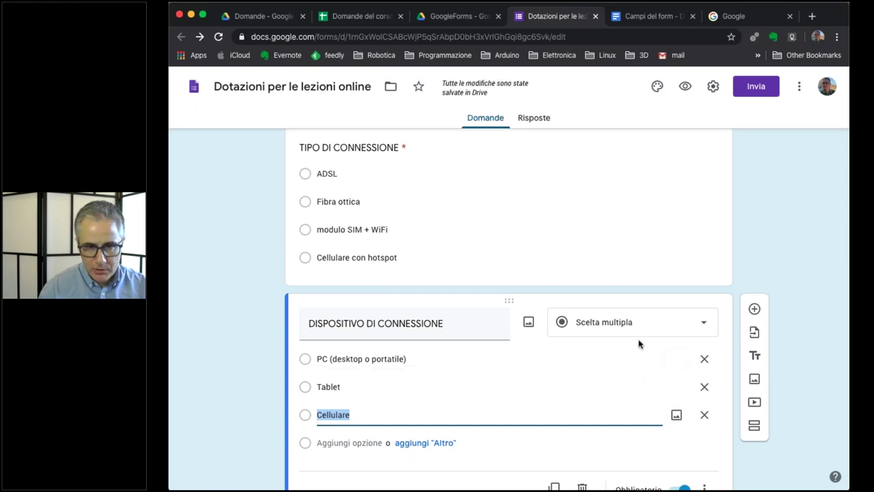
pyautogui.scroll(-2, 617, 343)
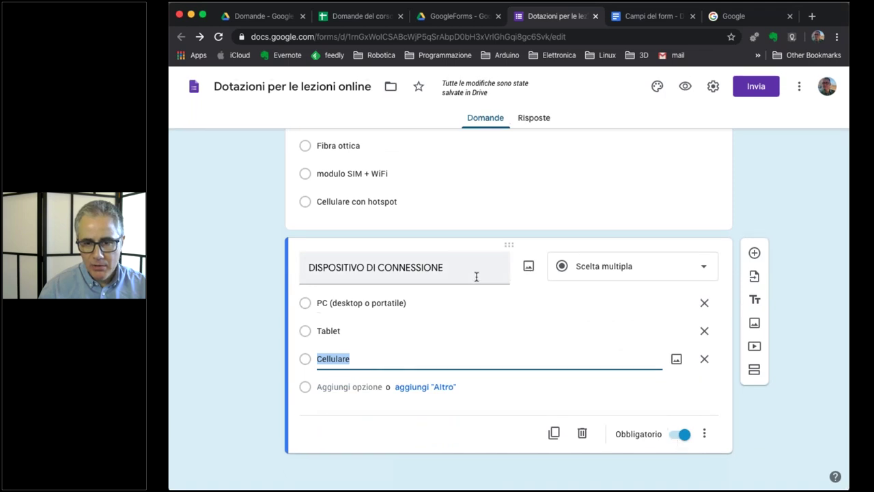
pyautogui.scroll(2, 476, 275)
pyautogui.scroll(3, 474, 363)
pyautogui.scroll(-3, 474, 363)
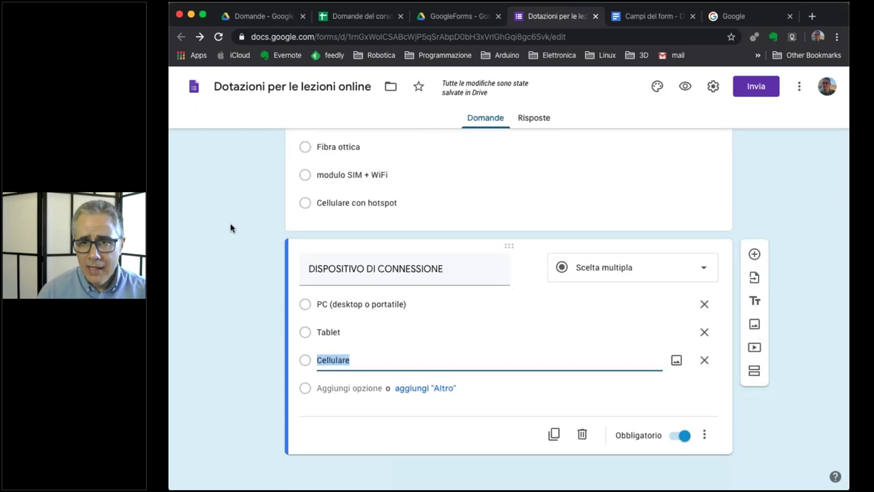
# Add a third question and title it with the document's text asking whether the device can transmit video and audio.
pyautogui.click(638, 19)
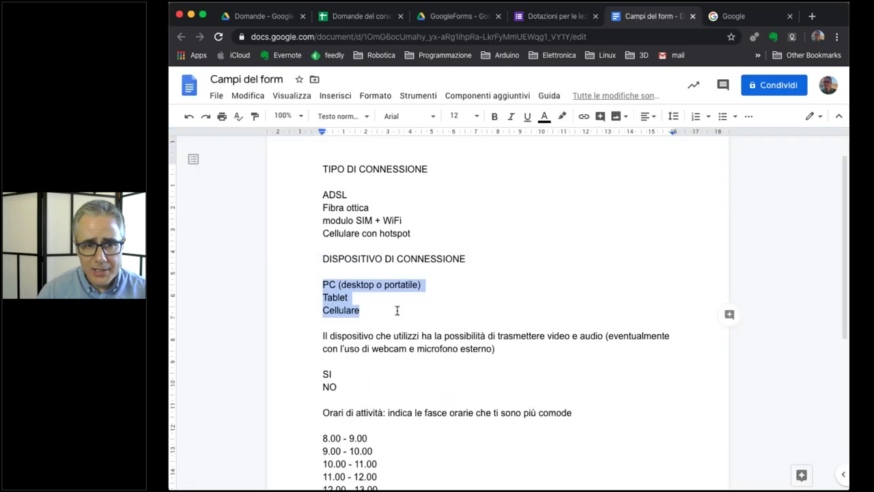
pyautogui.moveTo(505, 350); pyautogui.dragTo(306, 335)
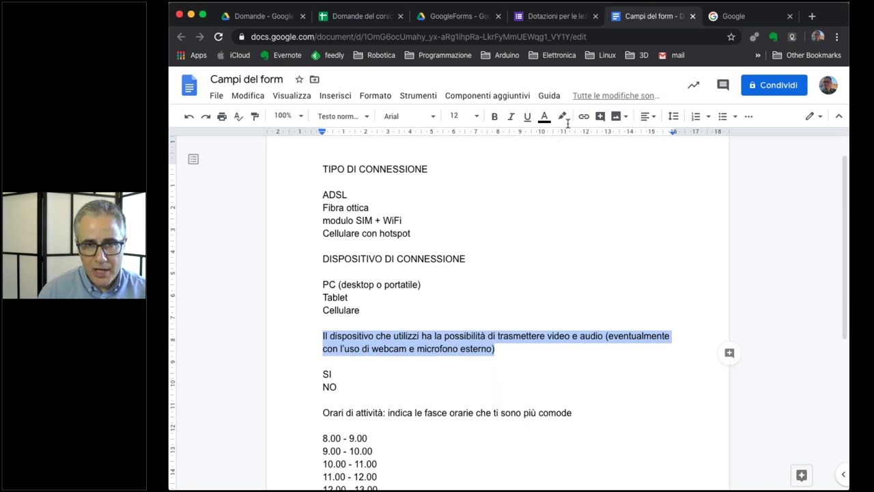
pyautogui.click(550, 16)
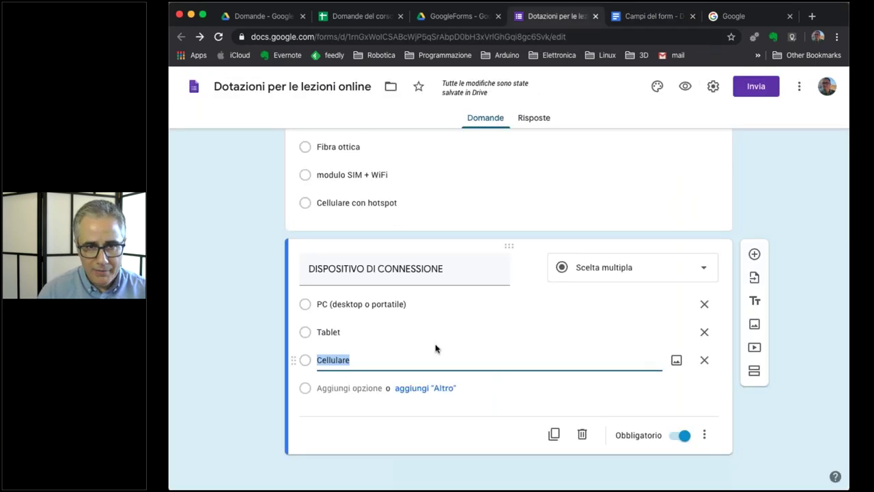
pyautogui.click(755, 253)
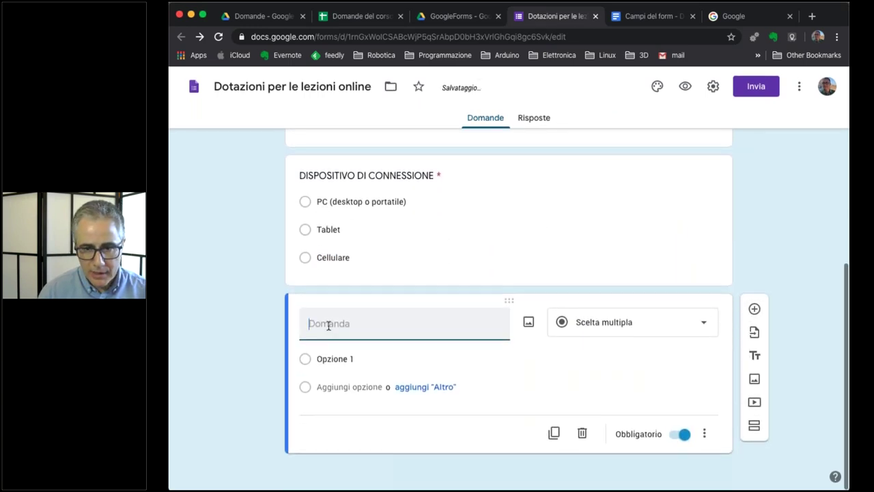
pyautogui.press('super+v')
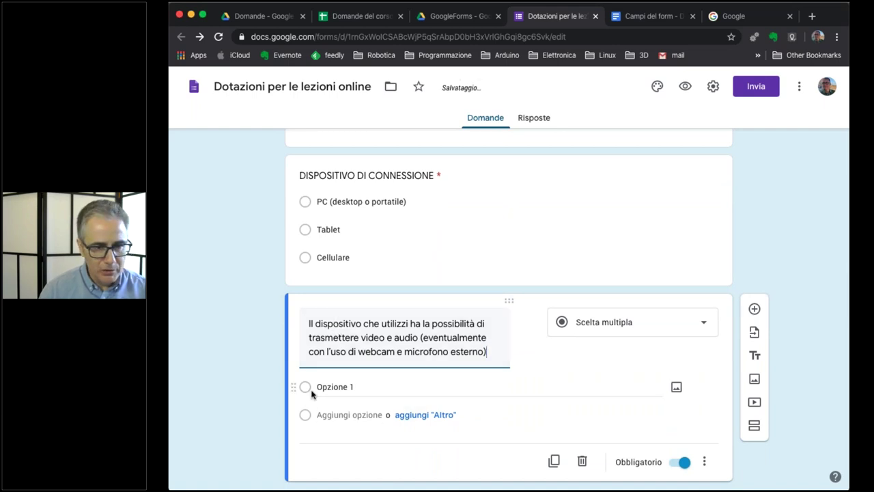
# Fill the video and audio transmission question with the options "SI" and "NO".
pyautogui.click(325, 388)
pyautogui.write('Sì')
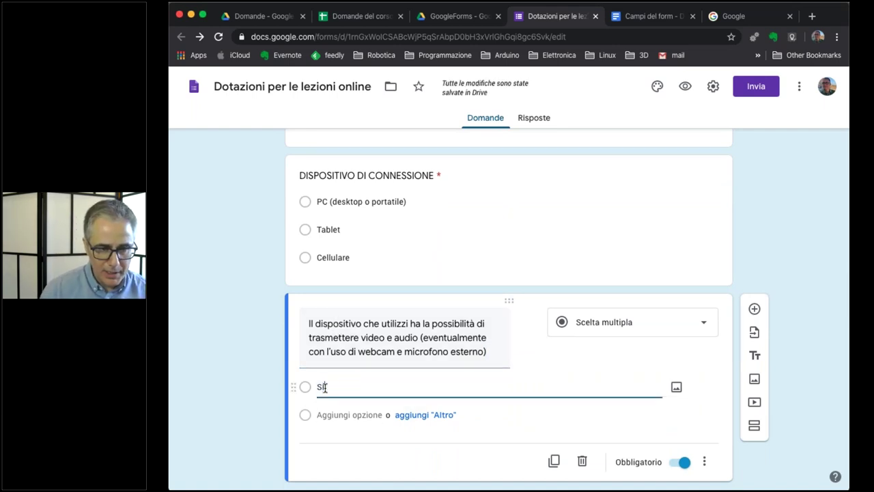
pyautogui.press('Return')
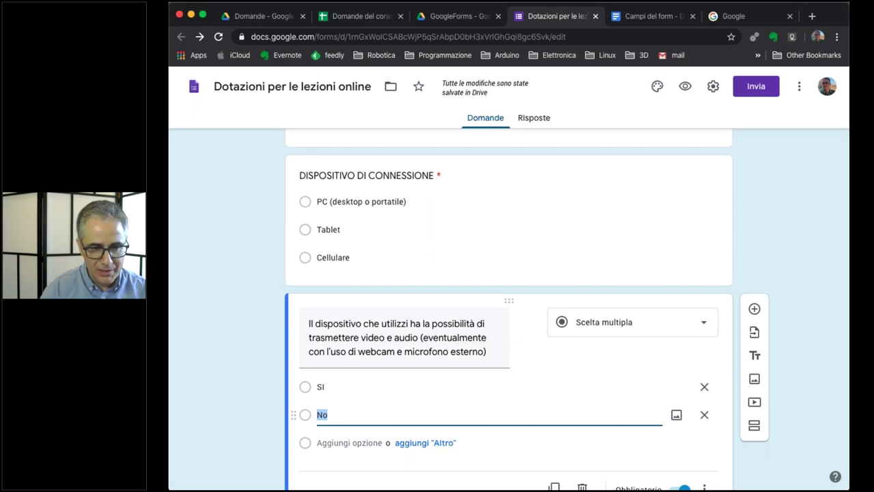
pyautogui.write('NO')
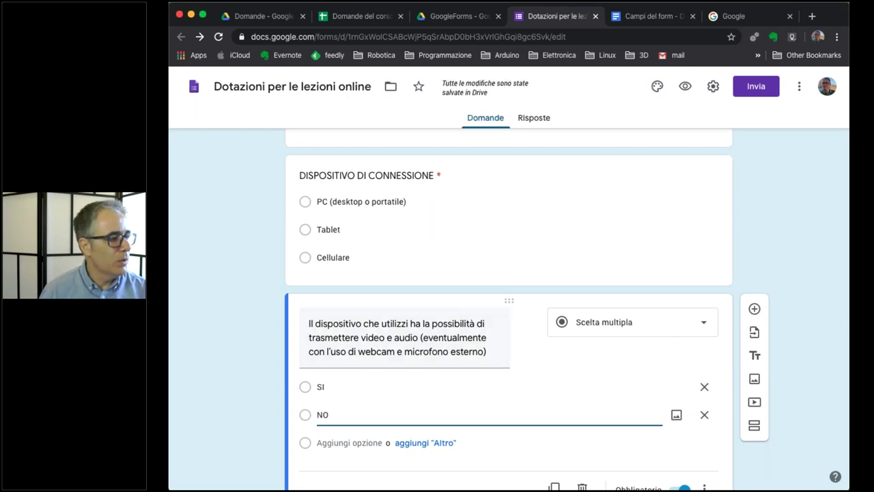
# Add a fourth question titled "Orari di attività: indica le fasce orarie che ti sono più comode", copied from the Campi del form document.
pyautogui.scroll(-2, 559, 476)
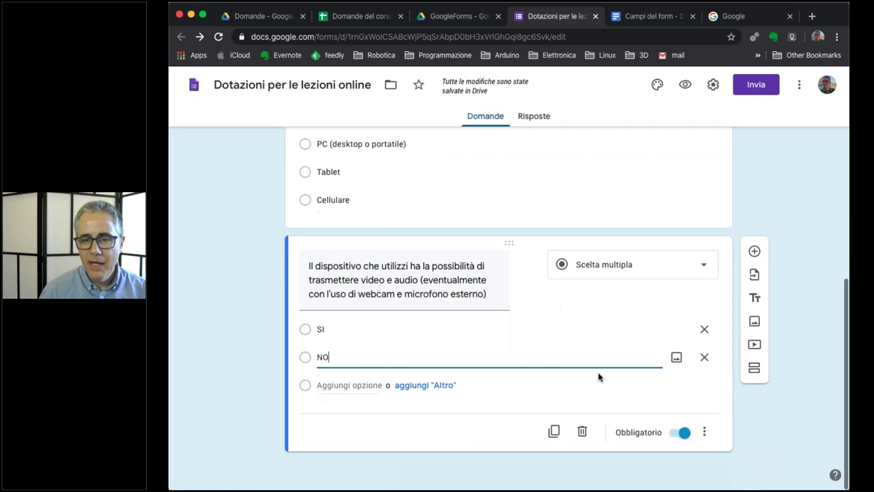
pyautogui.click(754, 255)
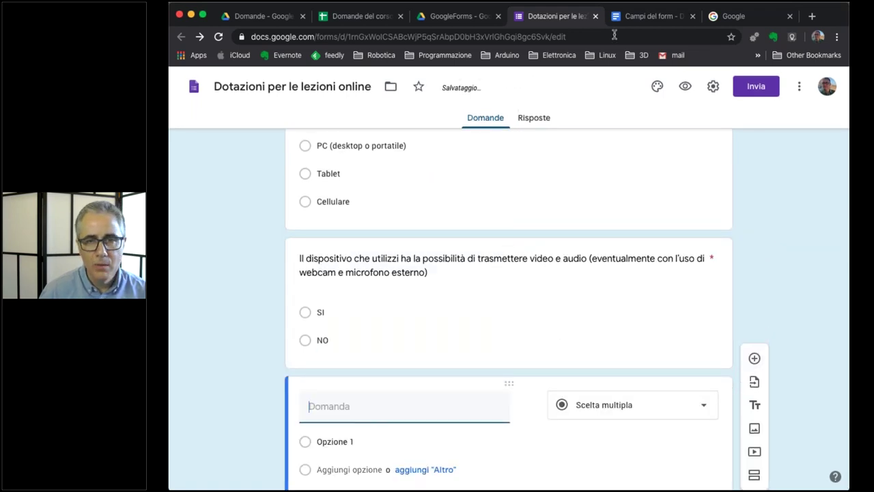
pyautogui.click(652, 15)
pyautogui.scroll(-5, 385, 381)
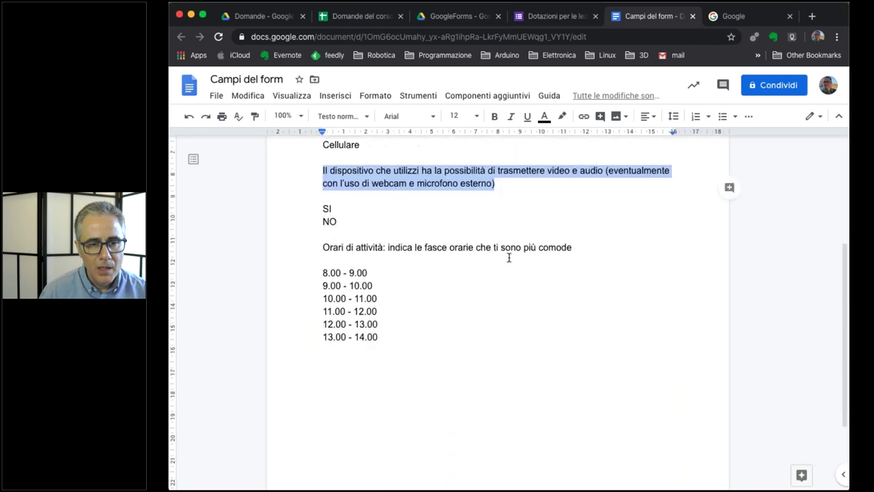
pyautogui.moveTo(572, 247); pyautogui.dragTo(304, 246)
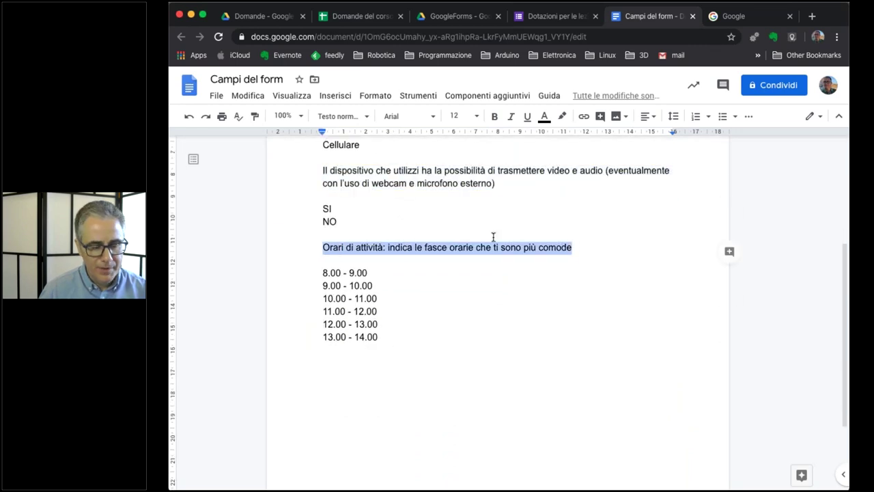
pyautogui.hotkey('ctrl', 'c')
pyautogui.click(553, 16)
pyautogui.click(350, 408)
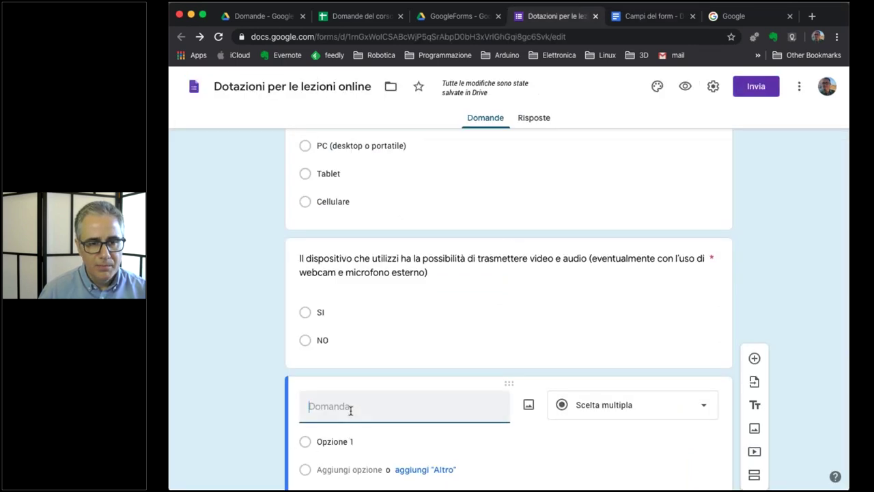
pyautogui.hotkey('ctrl', 'v')
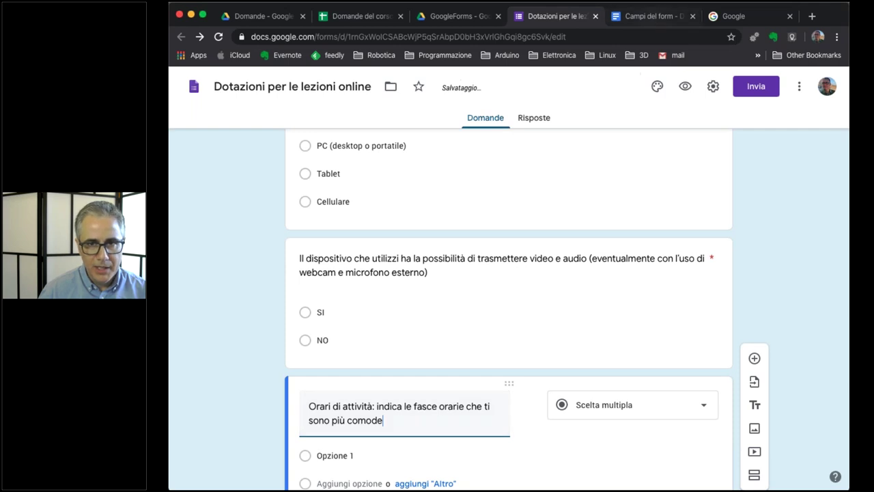
# Fill the Orari di attività question with the document's six hourly slots, from "8.00 - 9.00" to "13.00 - 14.00".
pyautogui.click(653, 16)
pyautogui.moveTo(380, 338); pyautogui.dragTo(313, 272)
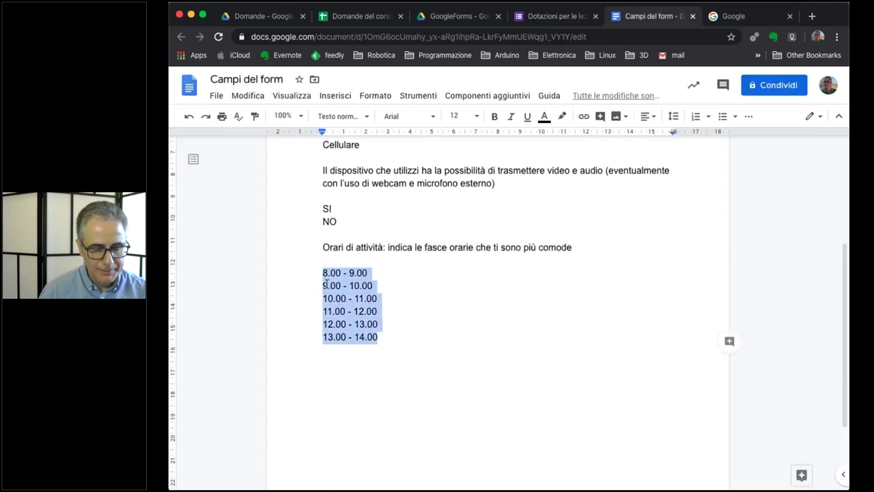
pyautogui.hotkey('ctrl', 'c')
pyautogui.click(554, 15)
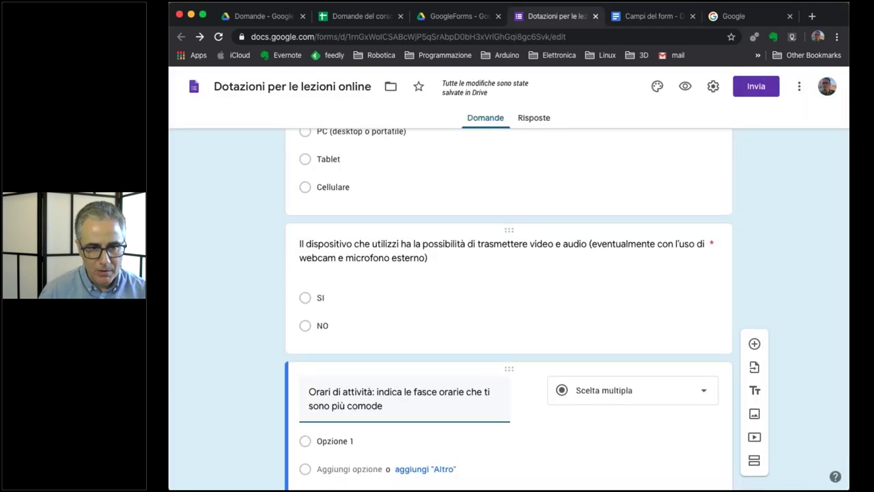
pyautogui.click(338, 355)
pyautogui.hotkey('ctrl', 'v')
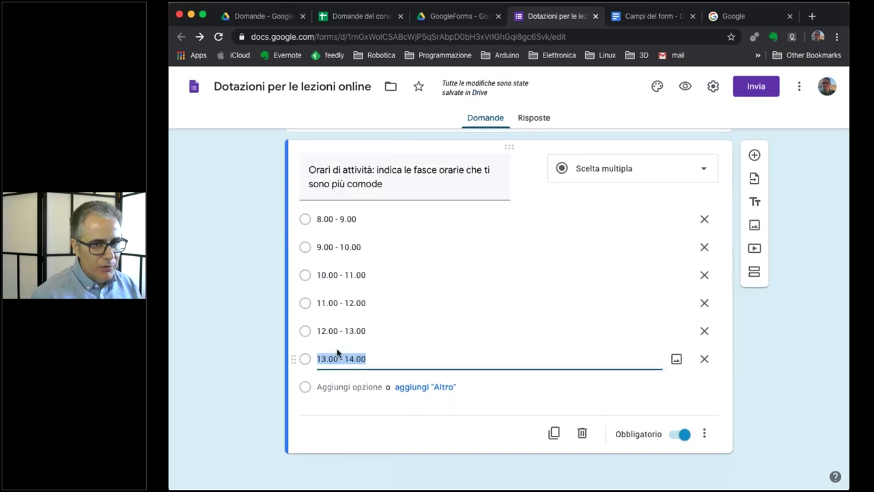
# Change the Orari di attività question type to "Caselle di controllo".
pyautogui.click(688, 174)
pyautogui.click(655, 201)
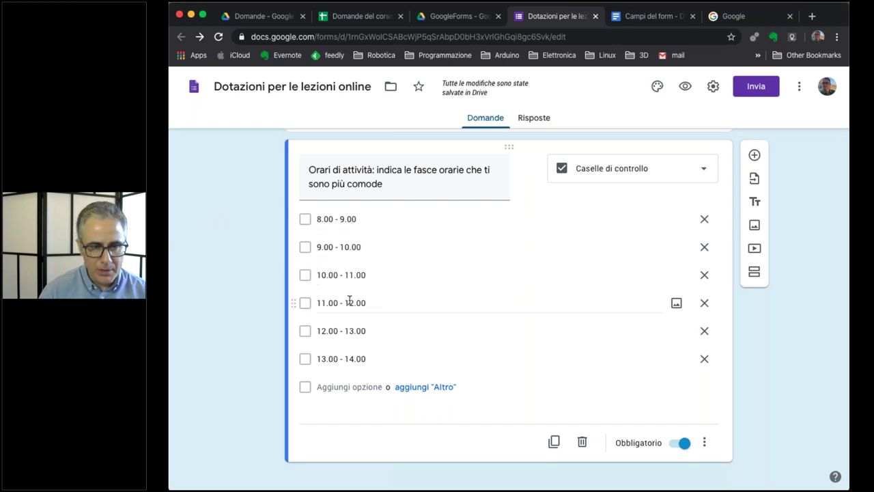
pyautogui.click(606, 175)
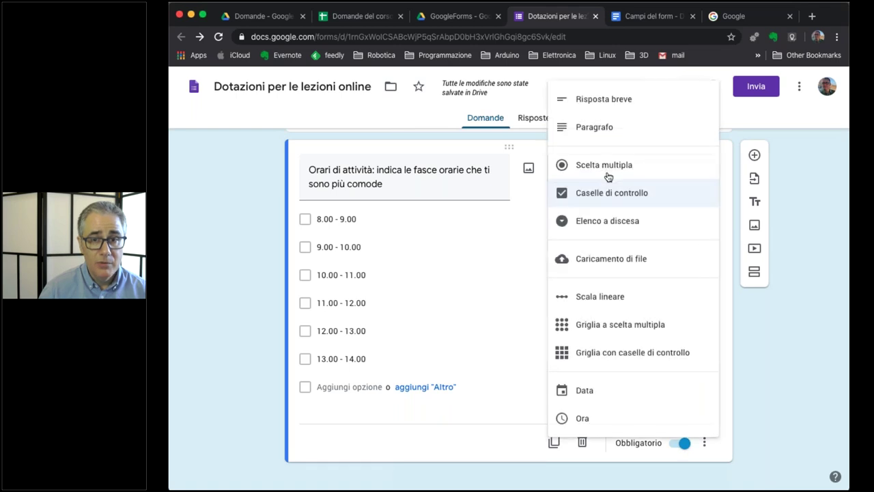
pyautogui.click(504, 273)
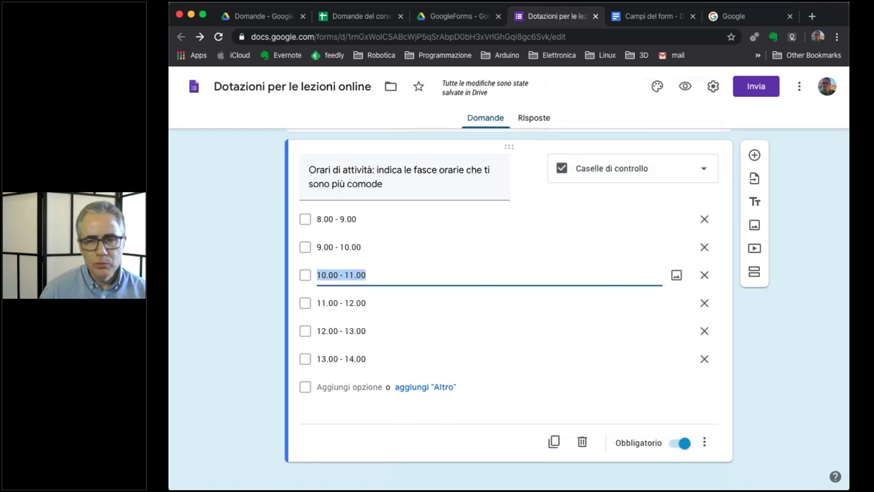
# Preview the Dotazioni per le lezioni online form and read through all its questions as a respondent sees them.
pyautogui.scroll(15, 786, 389)
pyautogui.scroll(5, 509, 307)
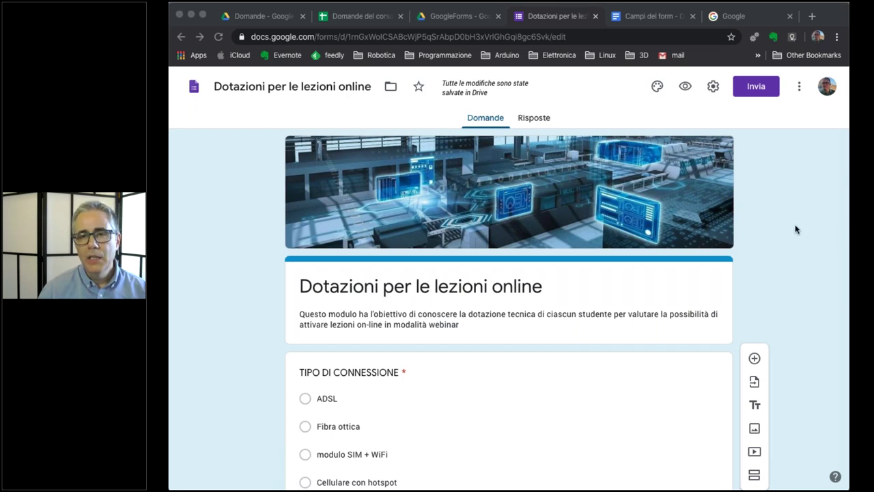
pyautogui.click(774, 233)
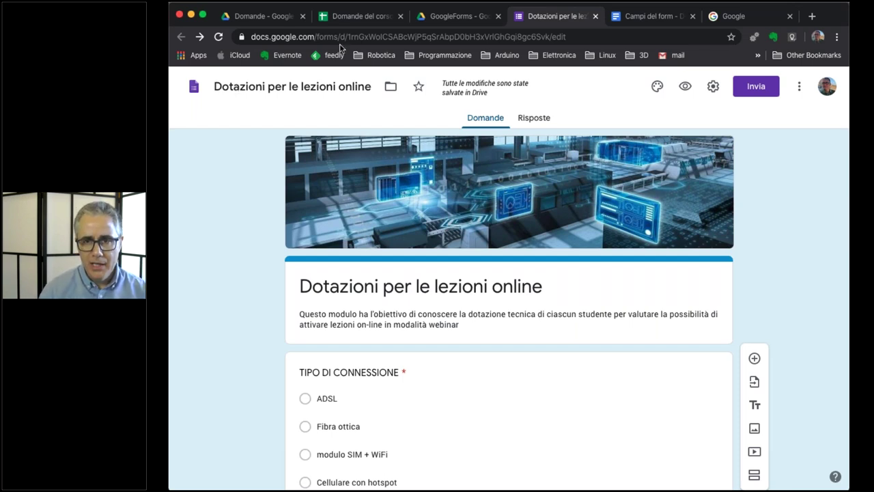
pyautogui.click(688, 89)
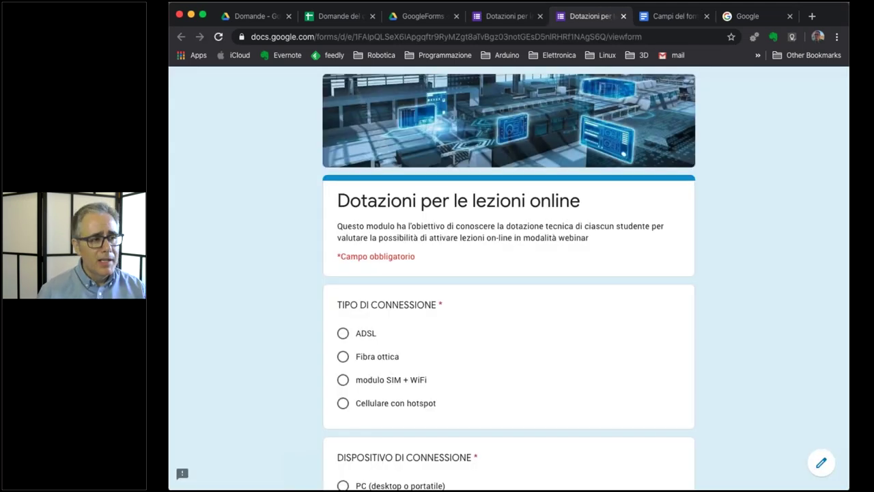
pyautogui.scroll(-4, 408, 228)
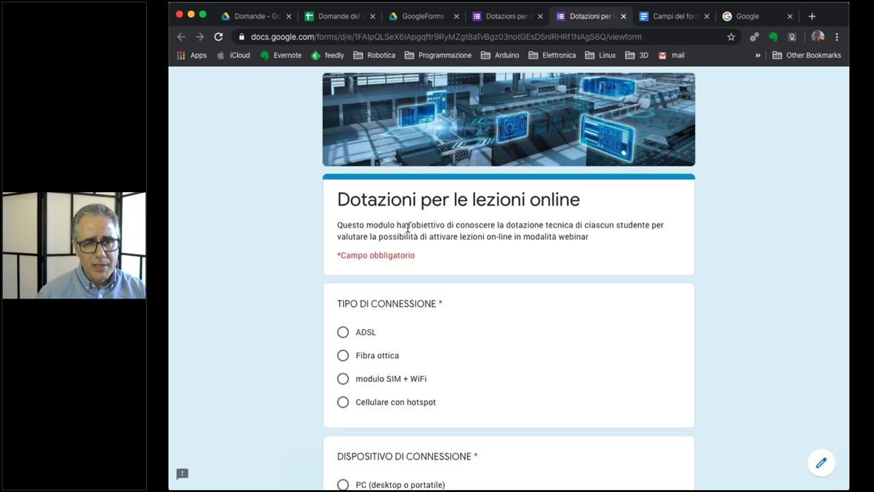
pyautogui.scroll(-6, 437, 260)
pyautogui.scroll(8, 437, 259)
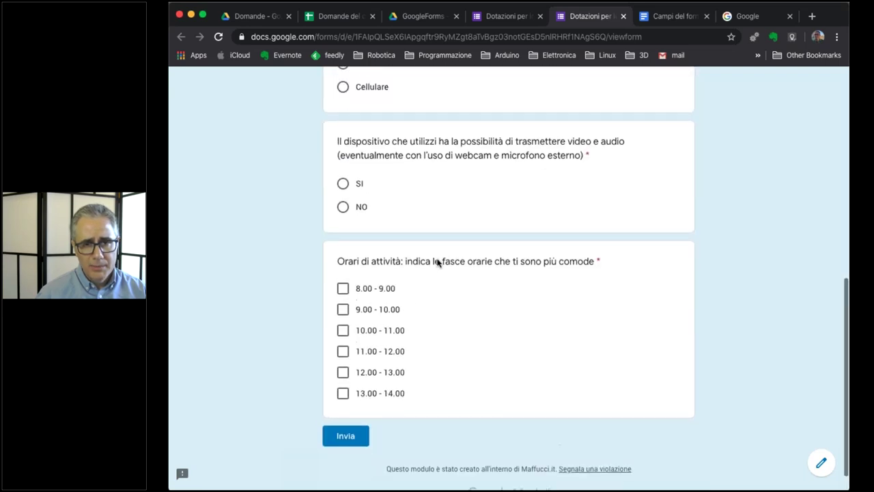
pyautogui.scroll(-5, 438, 262)
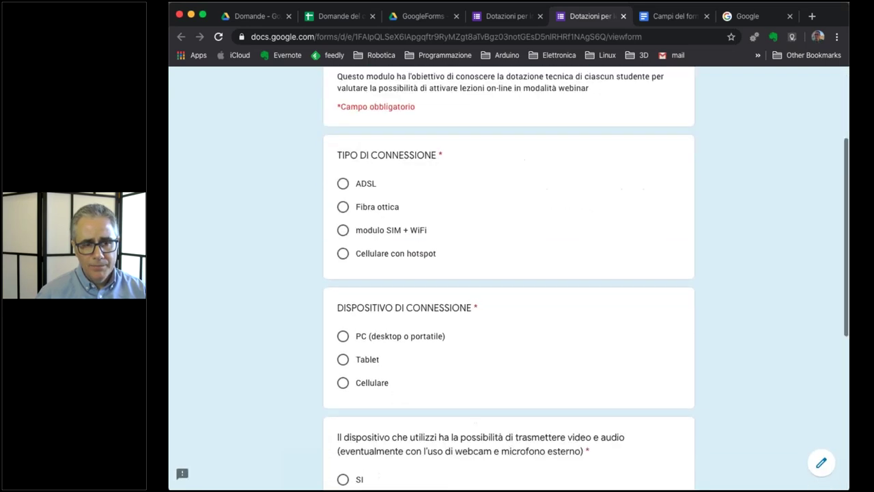
pyautogui.scroll(-9, 509, 273)
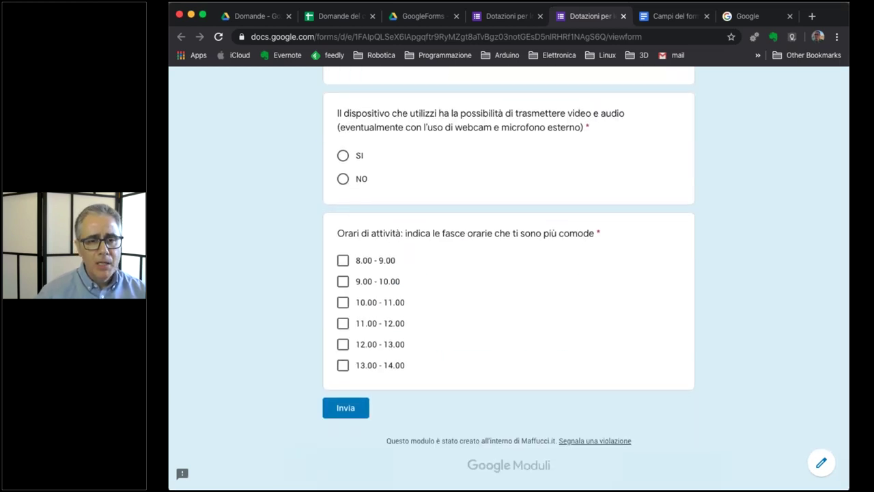
pyautogui.press('super+r')
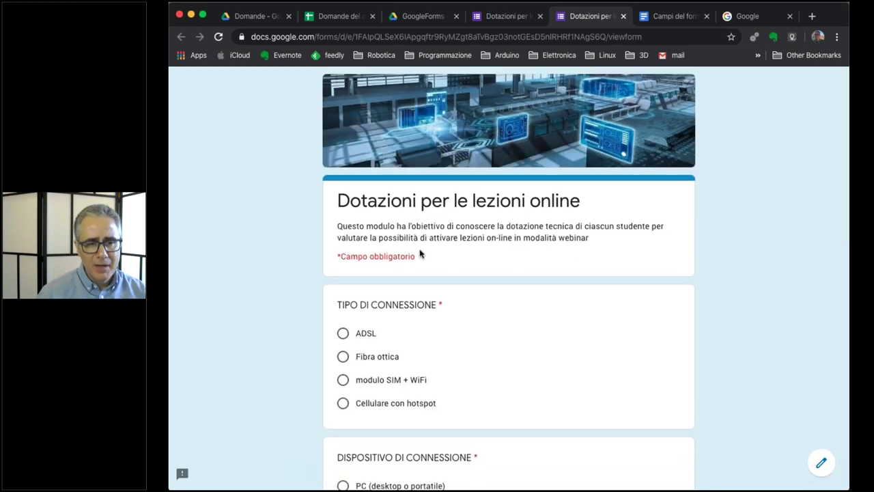
# Examine the "*Campo obbligatorio" note and the asterisks on the required questions, then close the form preview.
pyautogui.moveTo(418, 259); pyautogui.dragTo(325, 261)
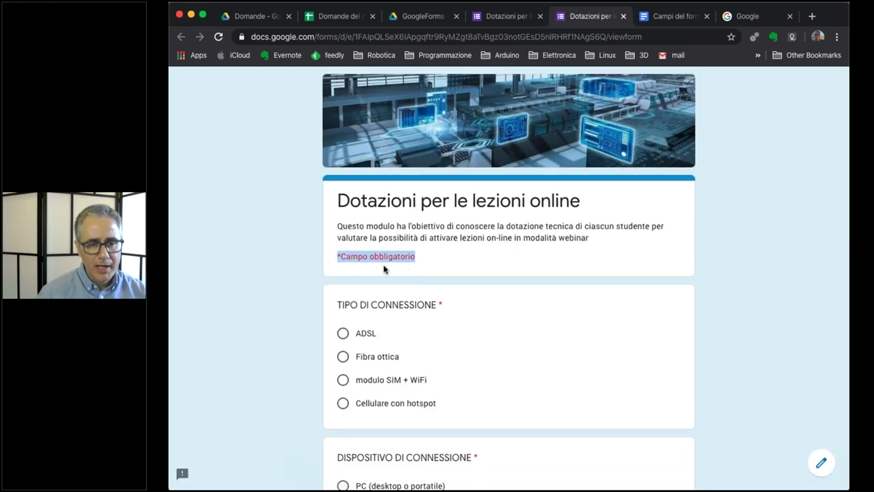
pyautogui.moveTo(418, 259); pyautogui.dragTo(334, 257)
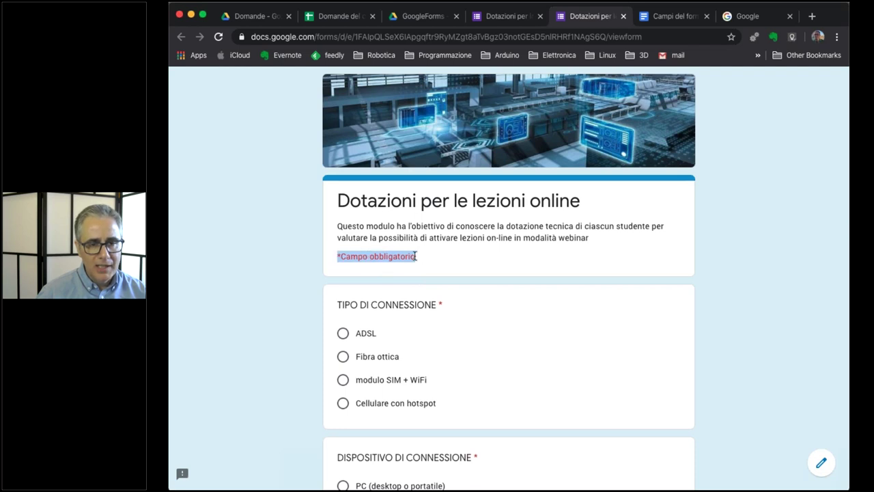
pyautogui.moveTo(438, 305); pyautogui.dragTo(443, 305)
pyautogui.scroll(-6, 509, 282)
pyautogui.scroll(-2, 508, 281)
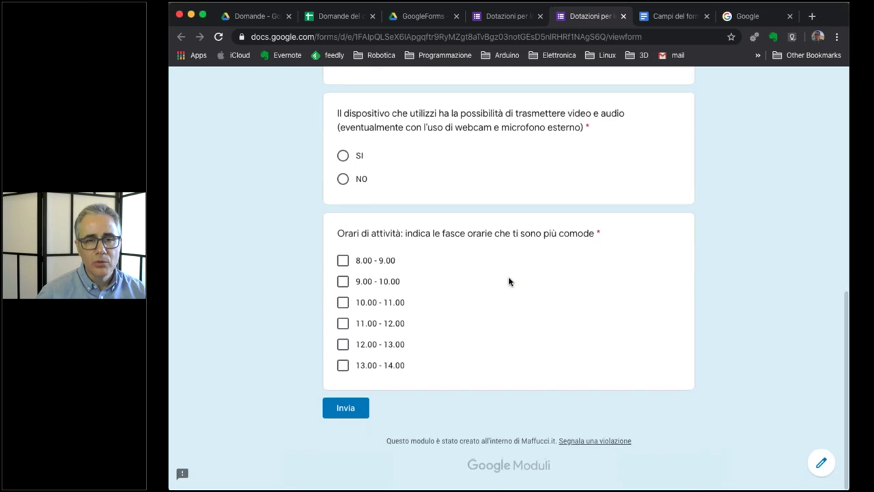
pyautogui.scroll(8, 509, 281)
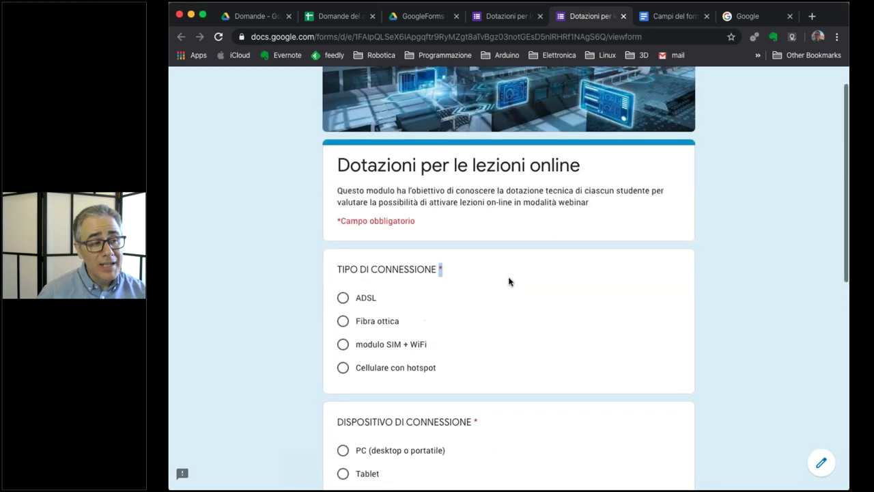
pyautogui.scroll(-1, 509, 281)
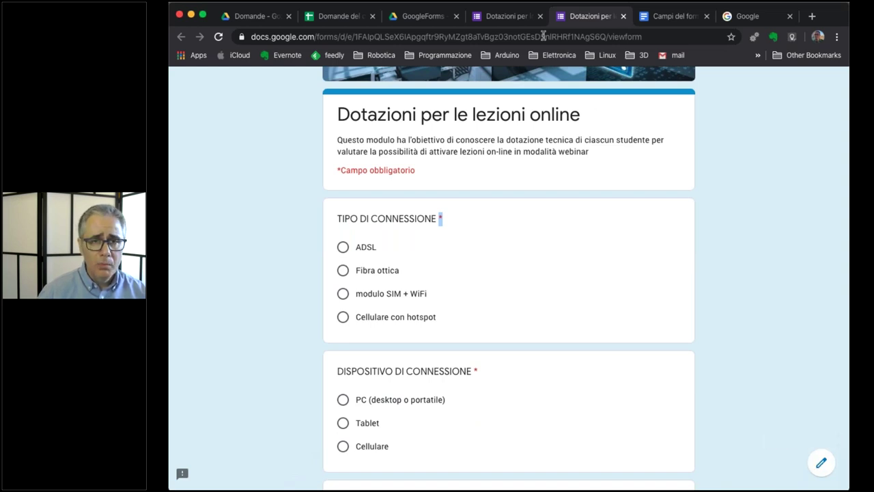
pyautogui.click(513, 16)
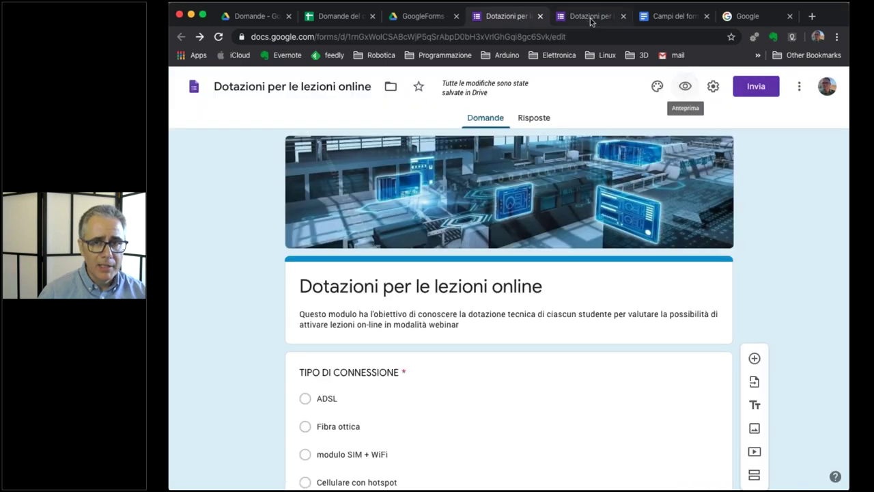
pyautogui.click(589, 19)
pyautogui.click(623, 17)
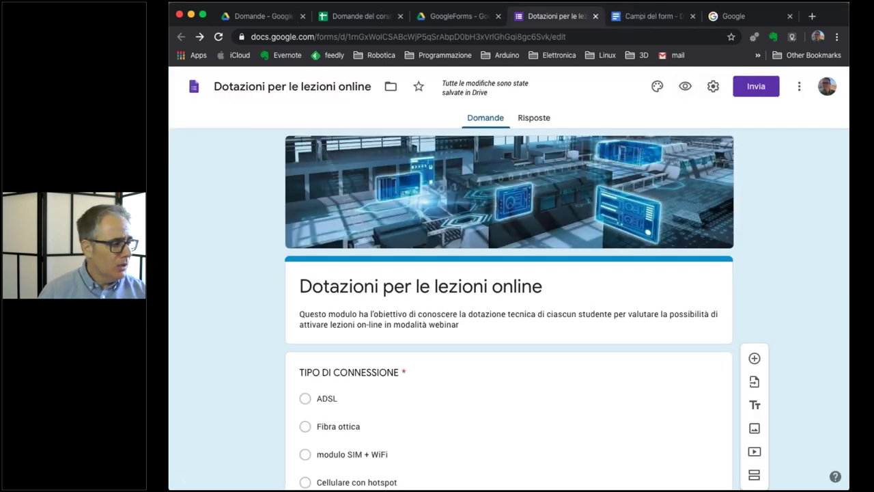
# Enable "Raccogli indirizzi email" in the form settings, save, and preview the form's email collection notice.
pyautogui.click(714, 91)
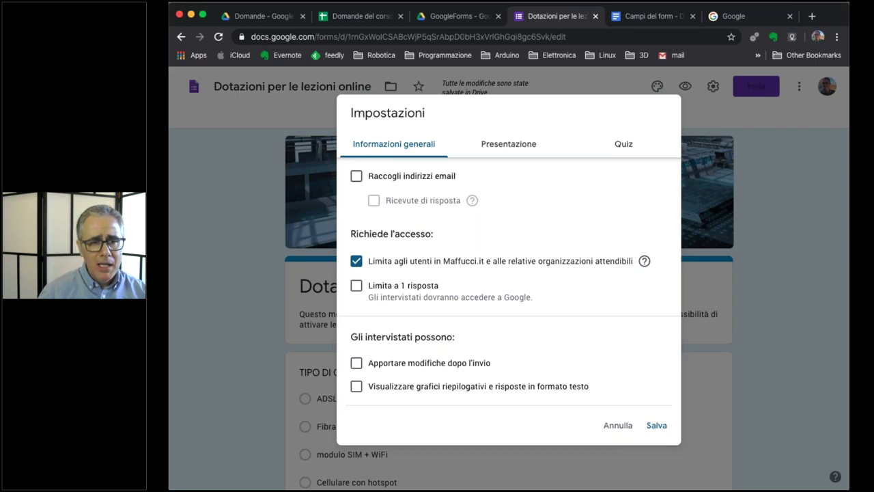
pyautogui.click(357, 177)
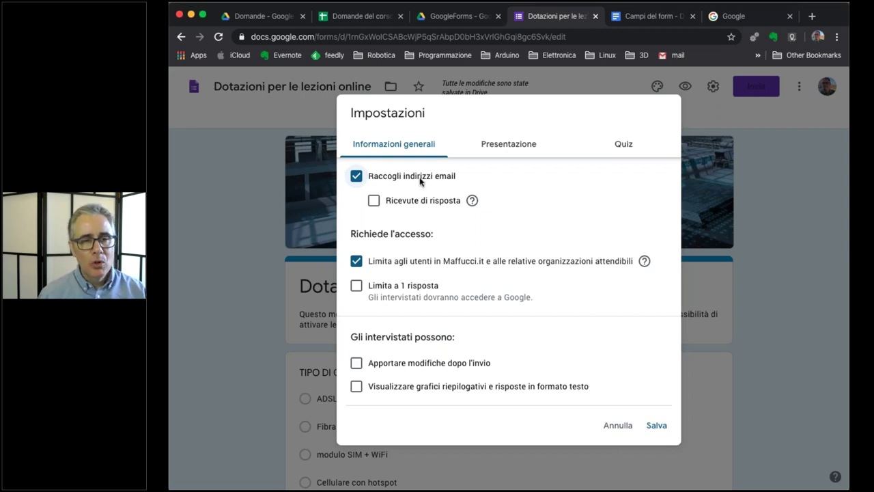
pyautogui.click(656, 426)
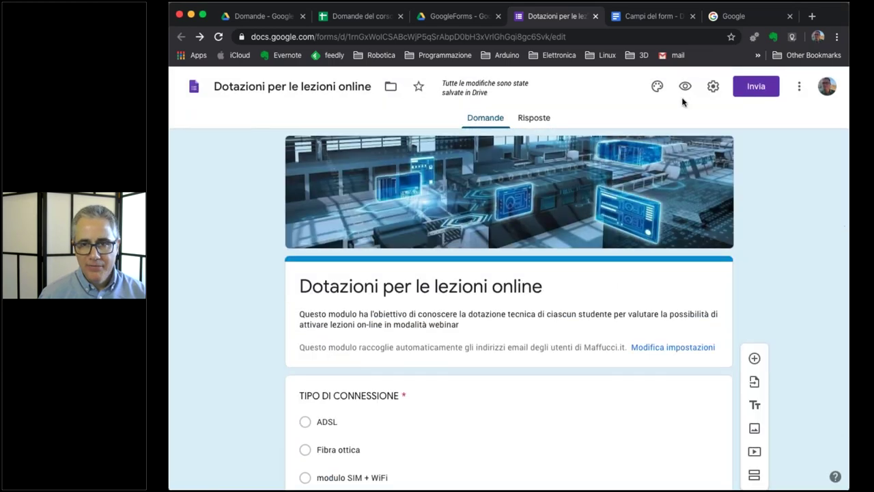
pyautogui.click(685, 86)
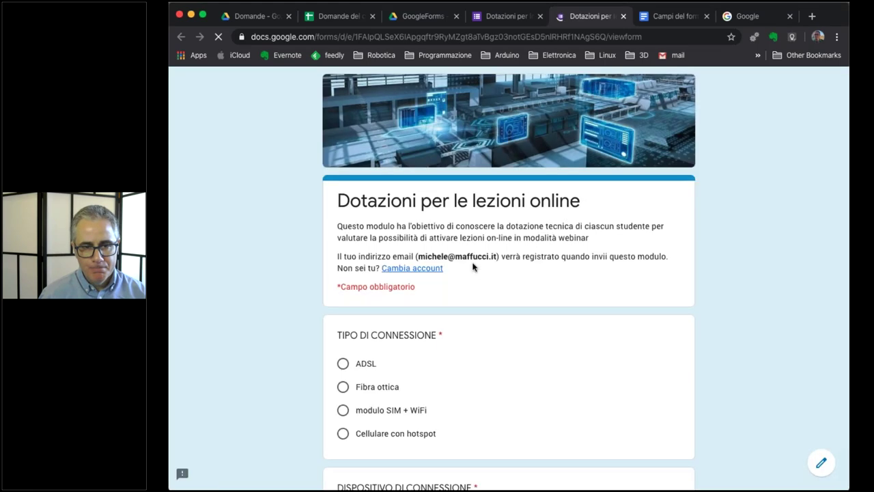
pyautogui.scroll(-2, 472, 264)
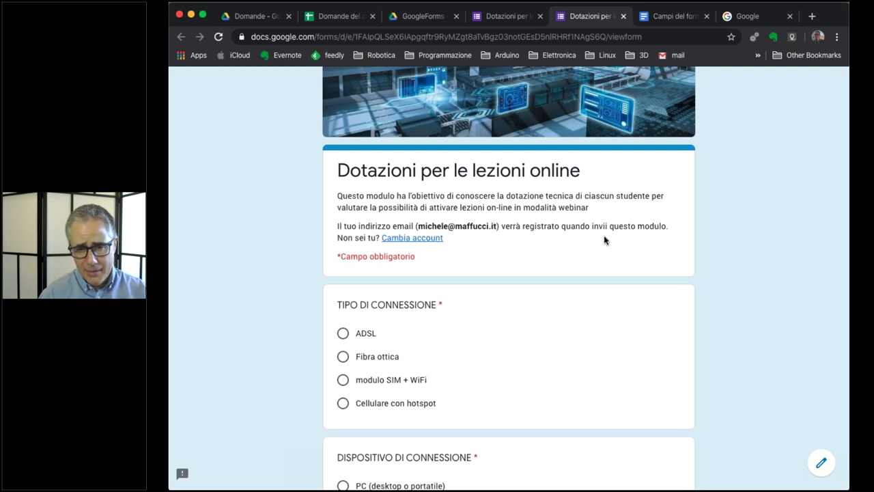
# Review the form preview's email collection notice and questions as a respondent sees them, then close the preview.
pyautogui.scroll(-5, 604, 239)
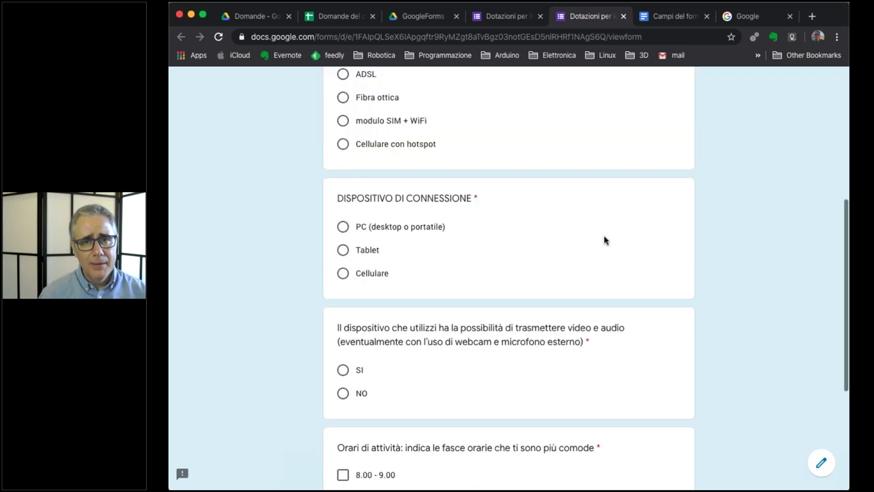
pyautogui.scroll(5, 620, 109)
pyautogui.press('super+w')
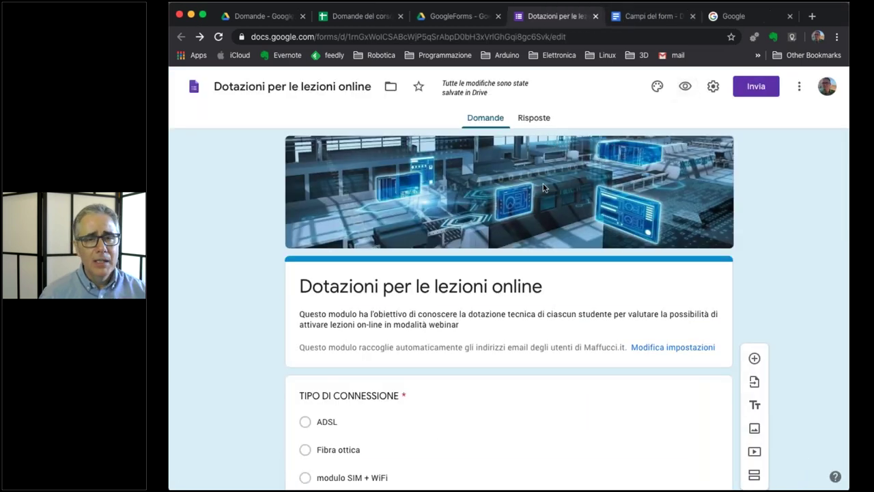
pyautogui.click(685, 87)
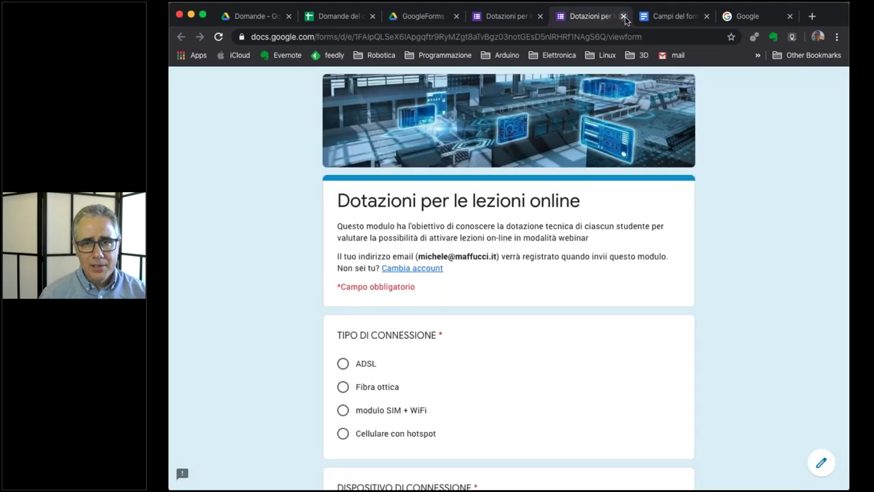
pyautogui.click(624, 17)
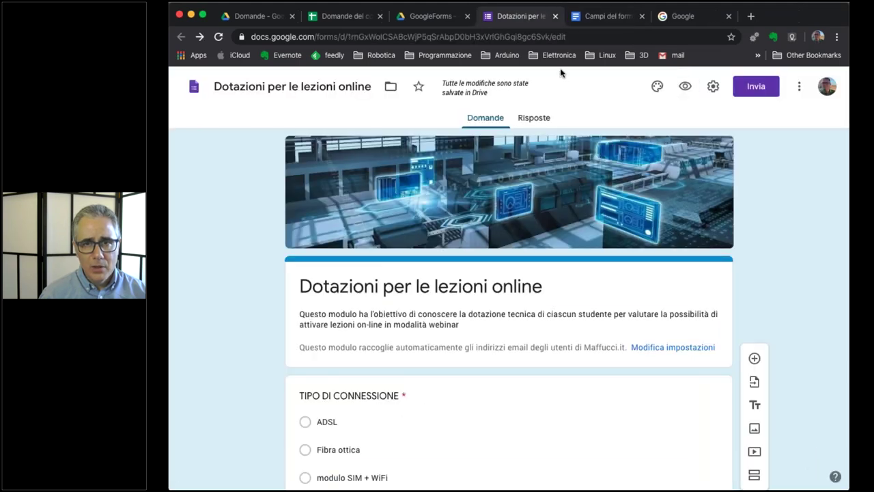
# Try switching the form's access restriction to the organization's users off and on in the settings, then cancel the changes.
pyautogui.click(713, 86)
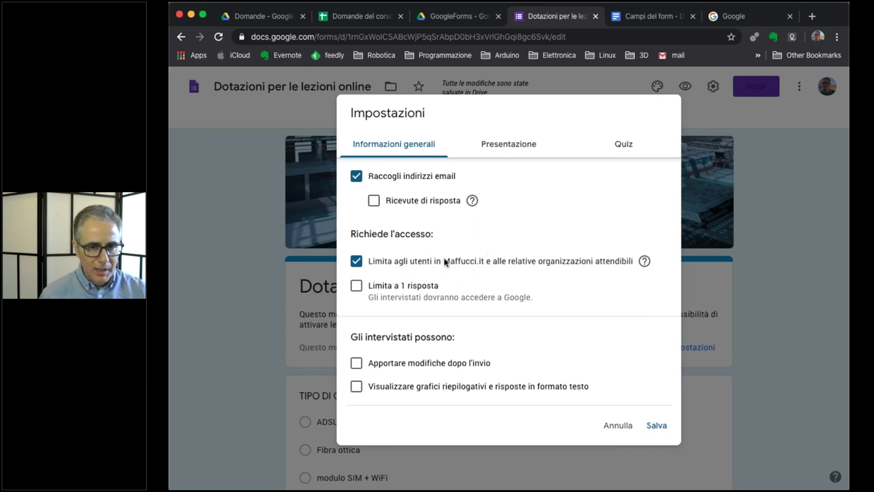
pyautogui.moveTo(444, 262); pyautogui.dragTo(483, 262)
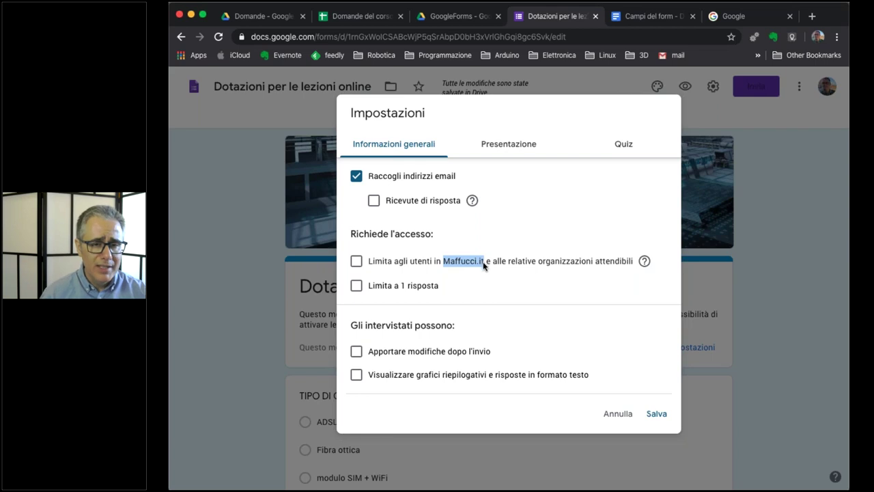
pyautogui.click(483, 262)
pyautogui.moveTo(444, 262); pyautogui.dragTo(483, 261)
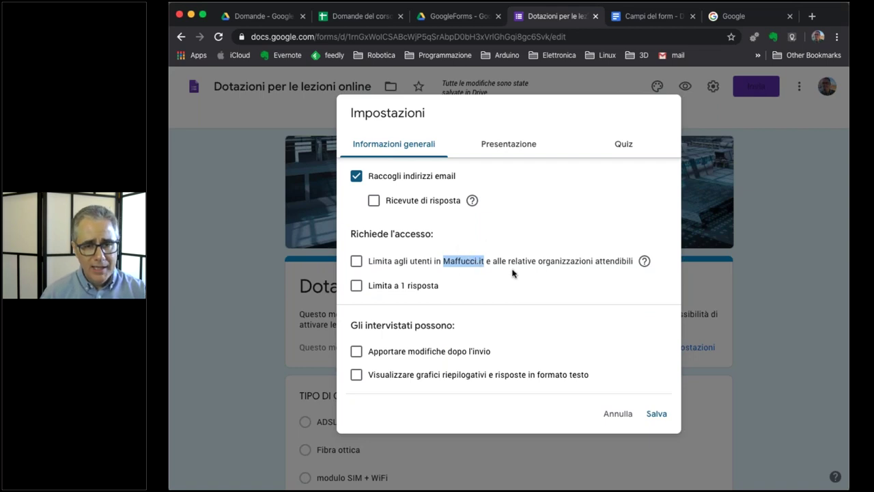
pyautogui.click(358, 263)
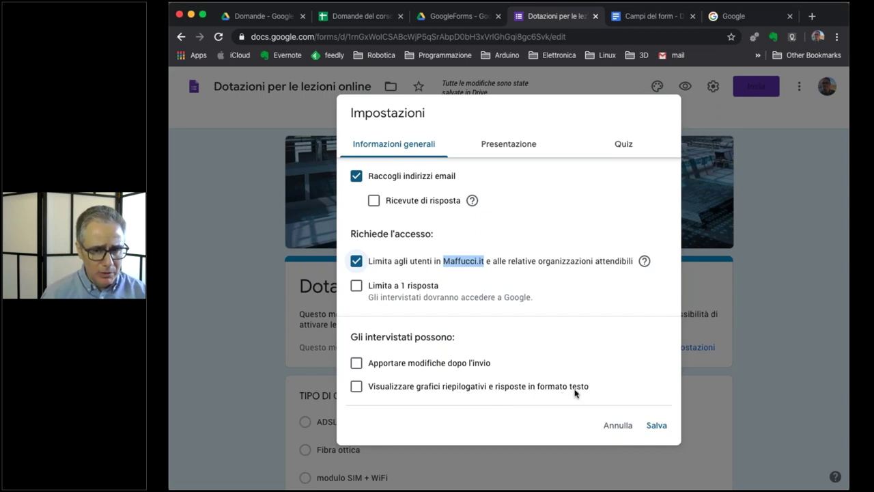
pyautogui.click(617, 425)
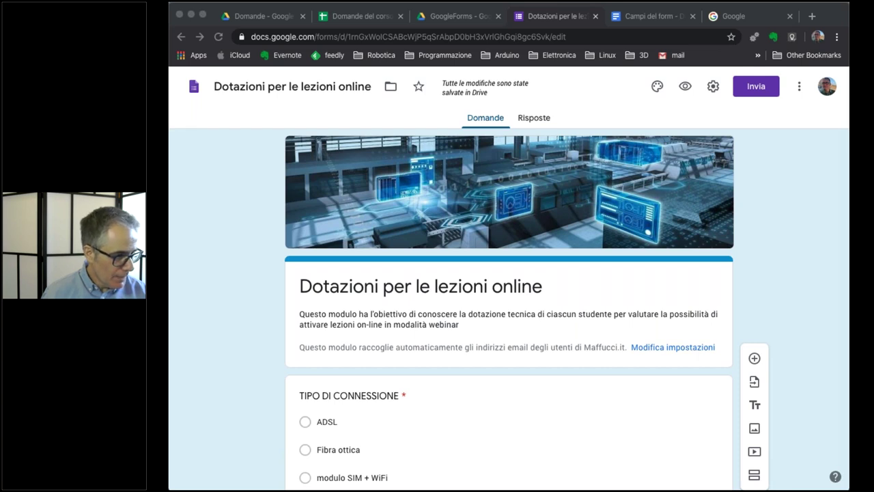
pyautogui.click(763, 162)
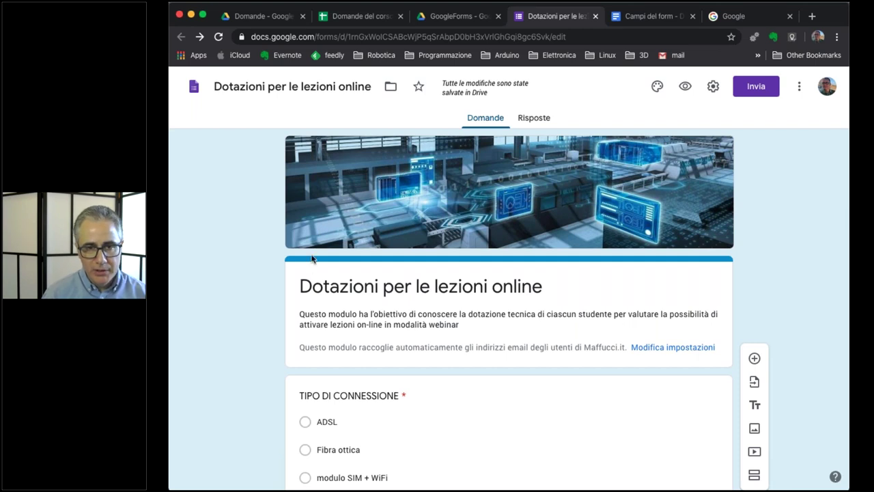
# Create a new spreadsheet named "Dotazioni per le lezioni online (Risposte)" as the destination for the form's responses.
pyautogui.click(536, 121)
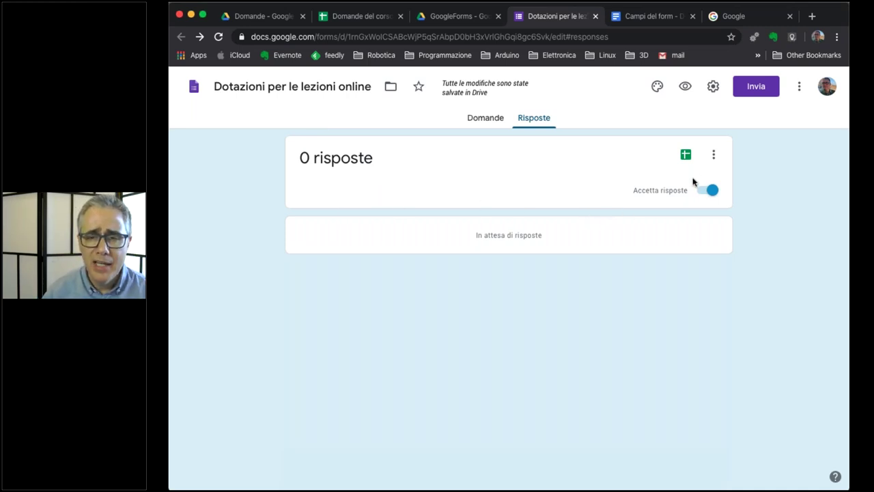
pyautogui.click(686, 156)
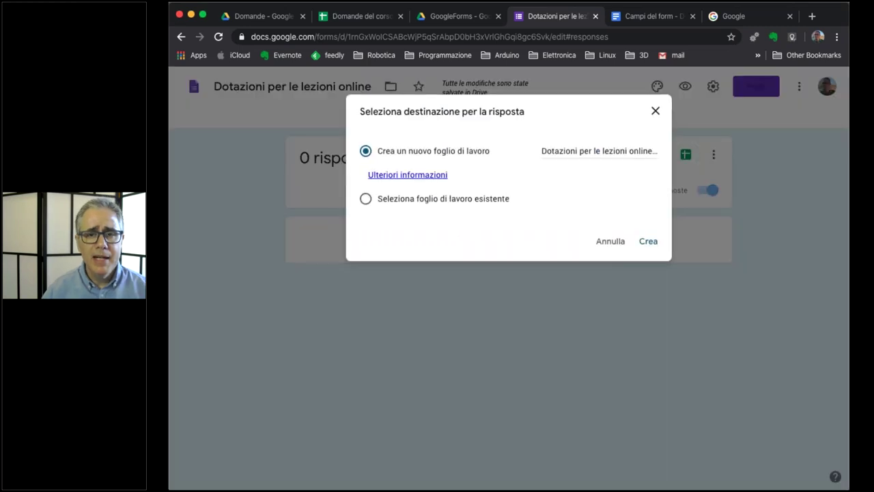
pyautogui.moveTo(552, 151); pyautogui.dragTo(673, 152)
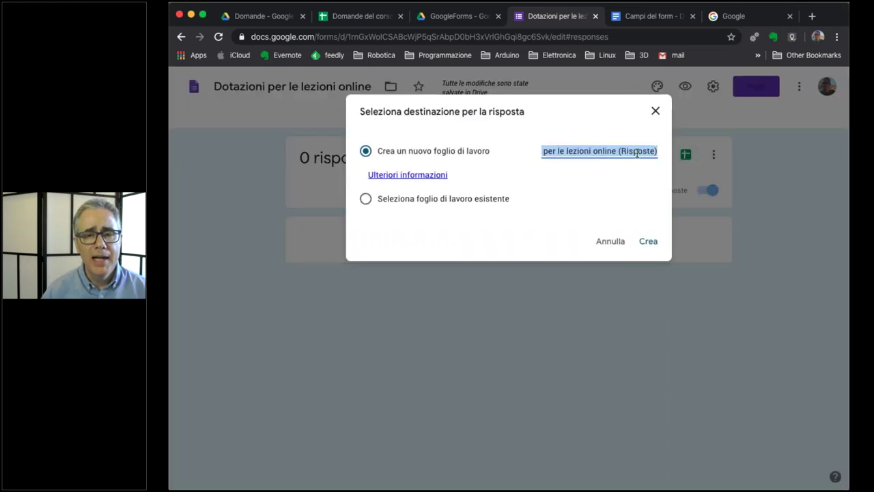
pyautogui.doubleClick(637, 151)
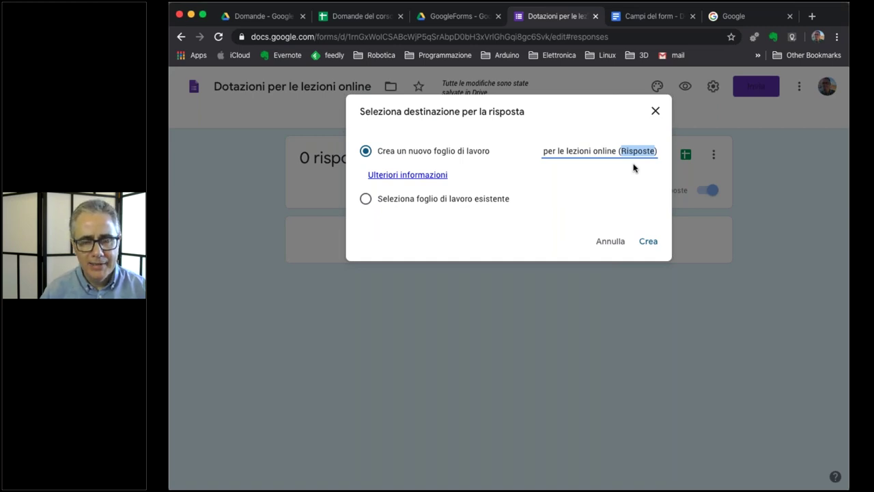
pyautogui.tripleClick(599, 151)
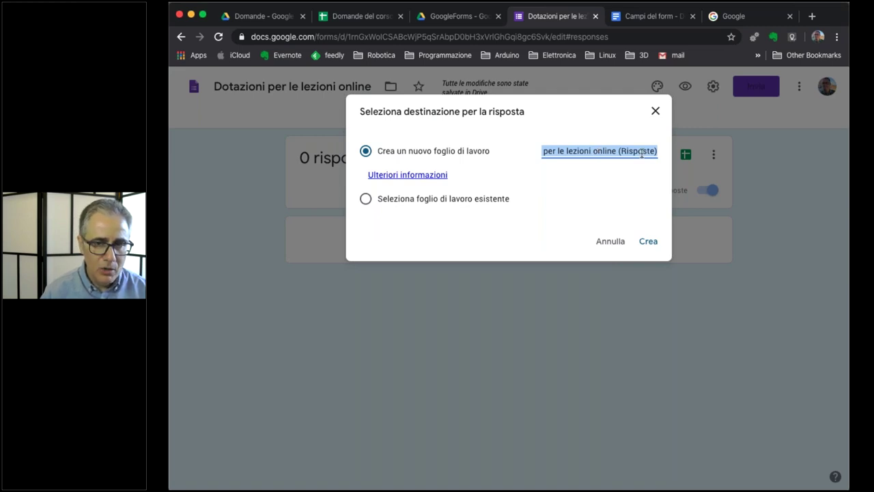
pyautogui.click(617, 151)
pyautogui.moveTo(618, 151); pyautogui.dragTo(658, 151)
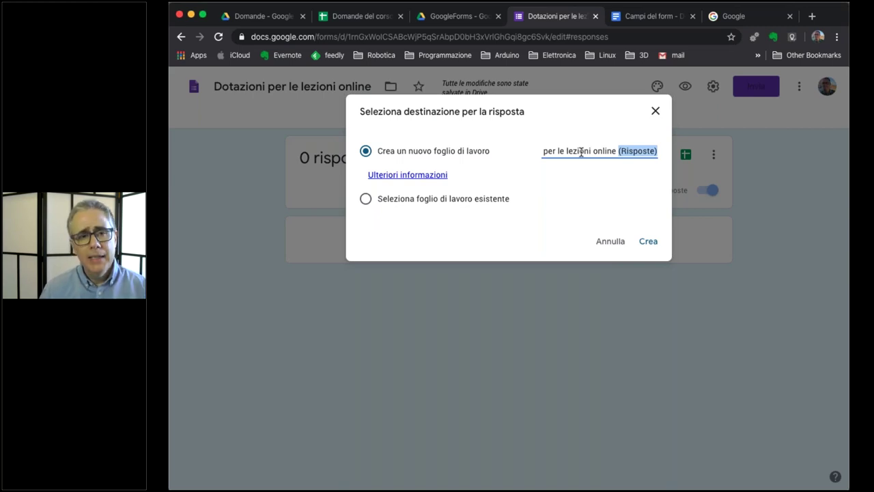
pyautogui.click(398, 200)
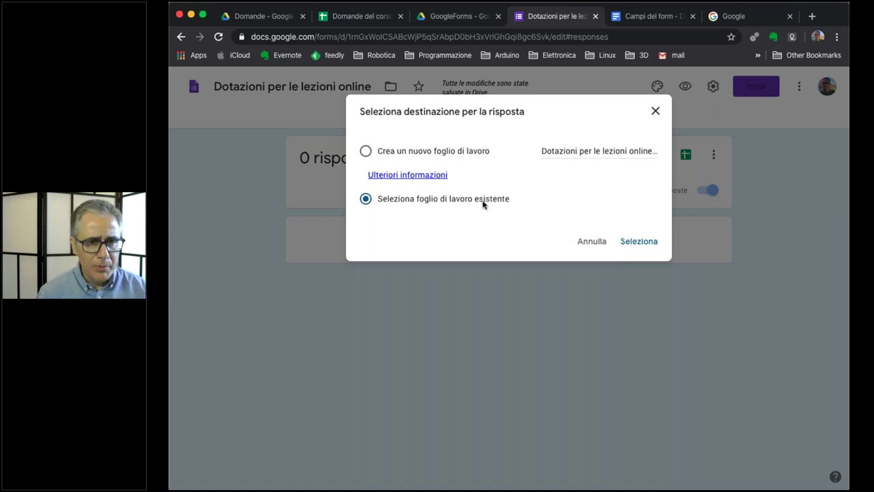
pyautogui.click(447, 154)
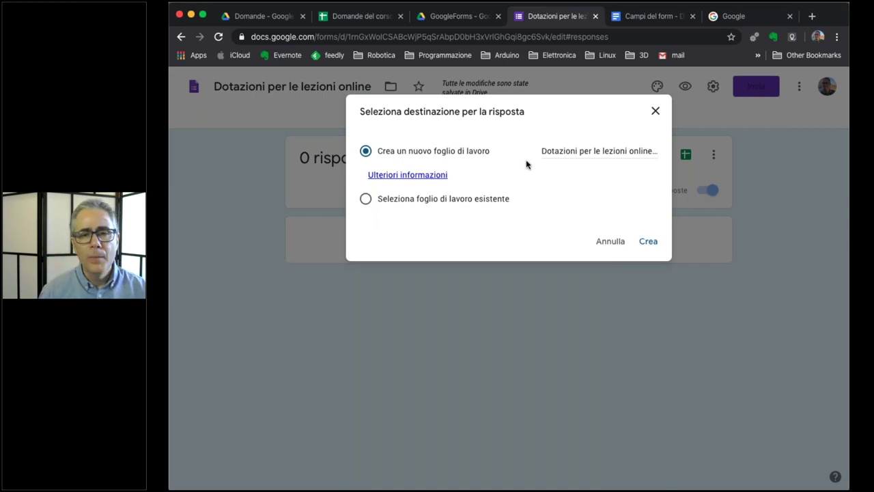
pyautogui.click(597, 149)
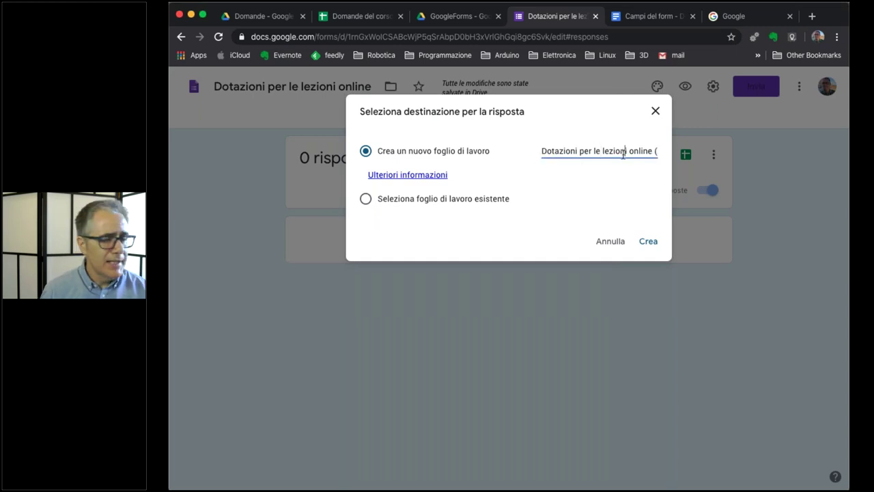
pyautogui.click(649, 242)
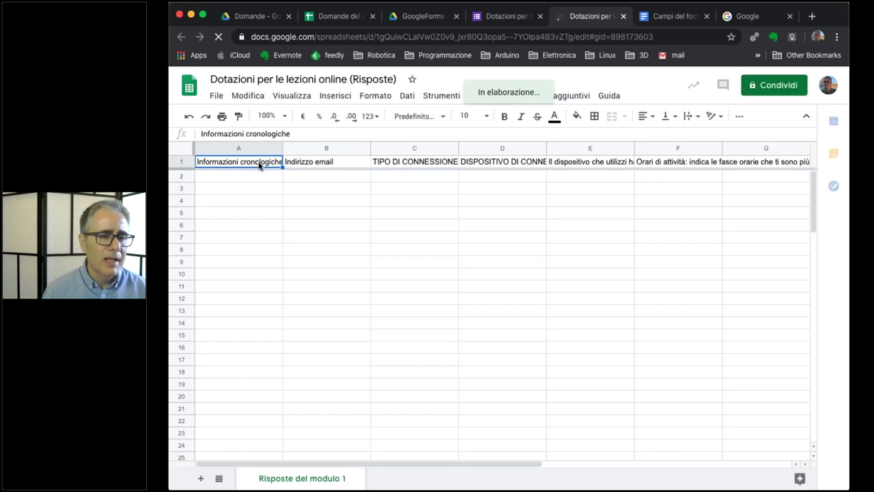
# Examine the header row of the responses spreadsheet, including the Indirizzo email and TIPO DI CONNESSIONE columns.
pyautogui.click(343, 164)
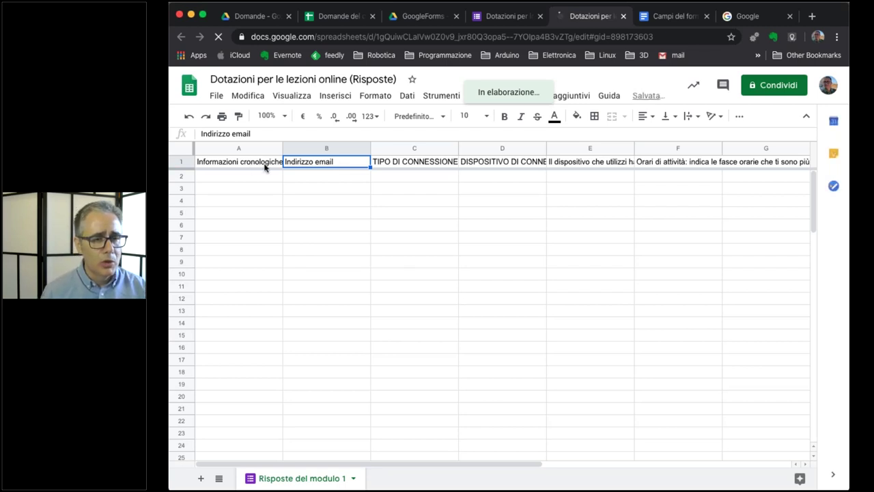
pyautogui.press('Left')
pyautogui.press('Right')
pyautogui.press('Return')
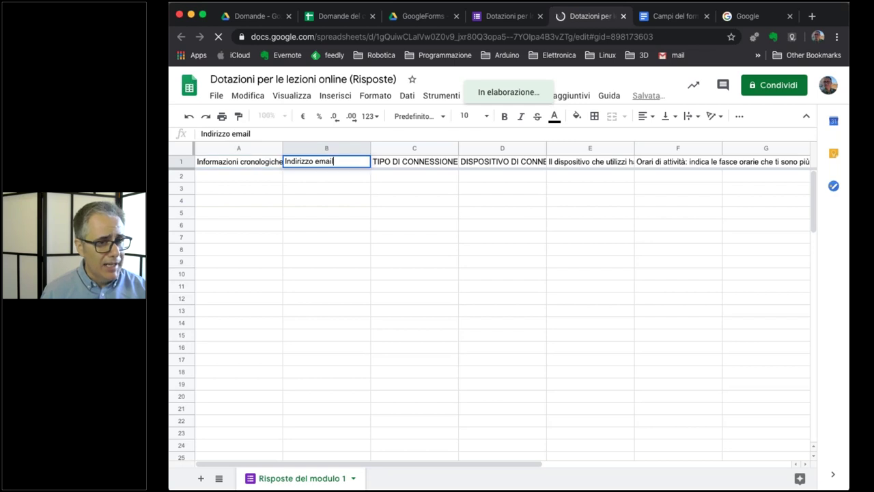
pyautogui.click(449, 165)
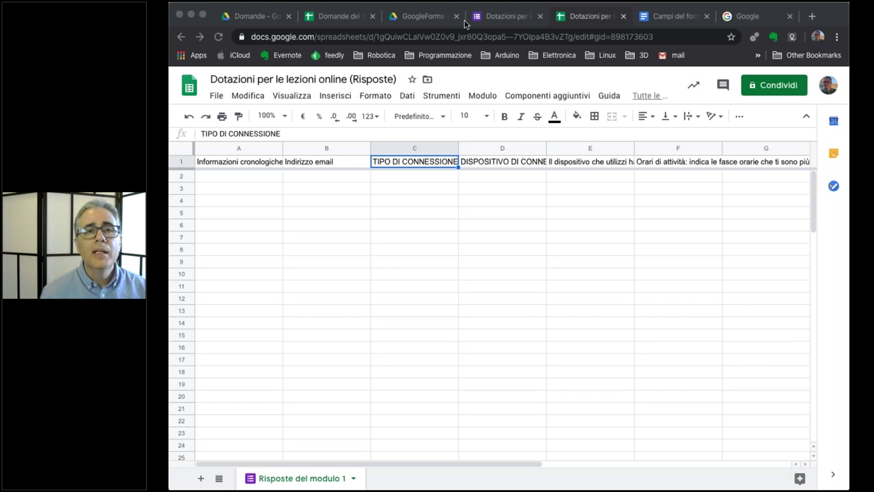
# Check the GoogleForms folder in Drive for the new responses spreadsheet, then return to that spreadsheet.
pyautogui.click(481, 16)
pyautogui.click(414, 17)
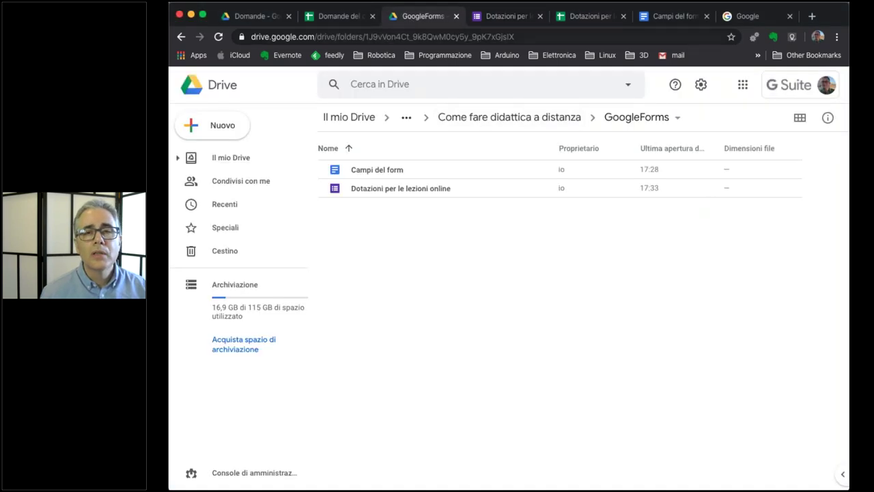
pyautogui.click(585, 16)
pyautogui.click(422, 16)
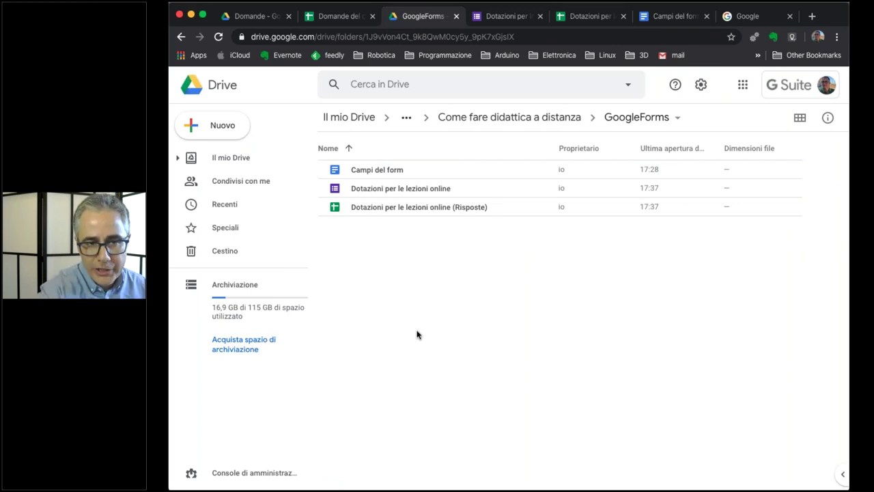
pyautogui.click(421, 203)
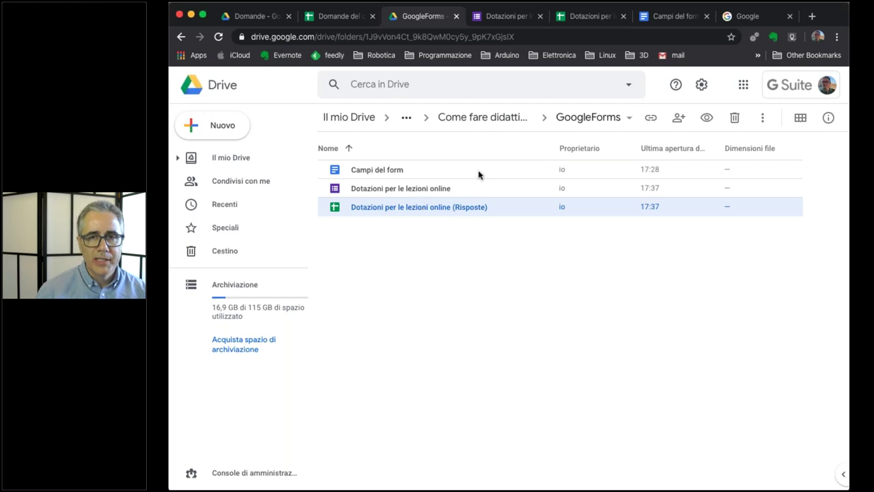
pyautogui.click(615, 17)
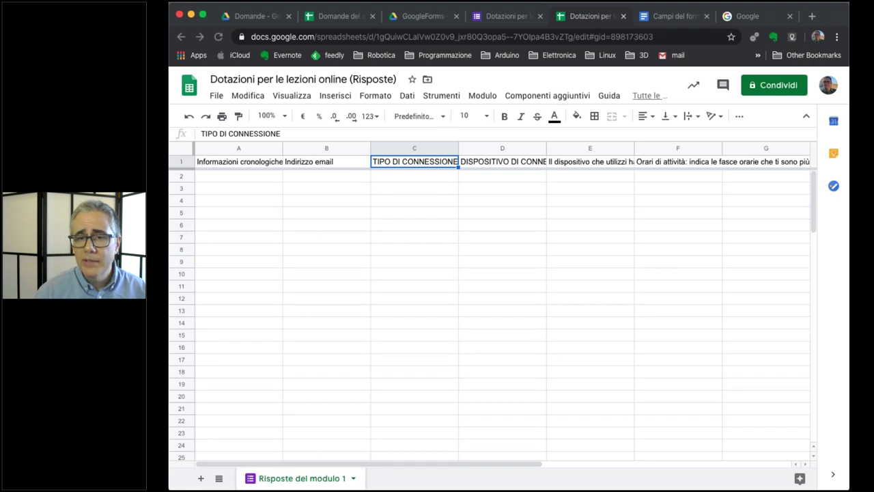
# Switch to the Google Forms PDF guide in Acrobat and read its pages on collecting responses through "Statistica generale con grafici".
pyautogui.press('super+Tab')
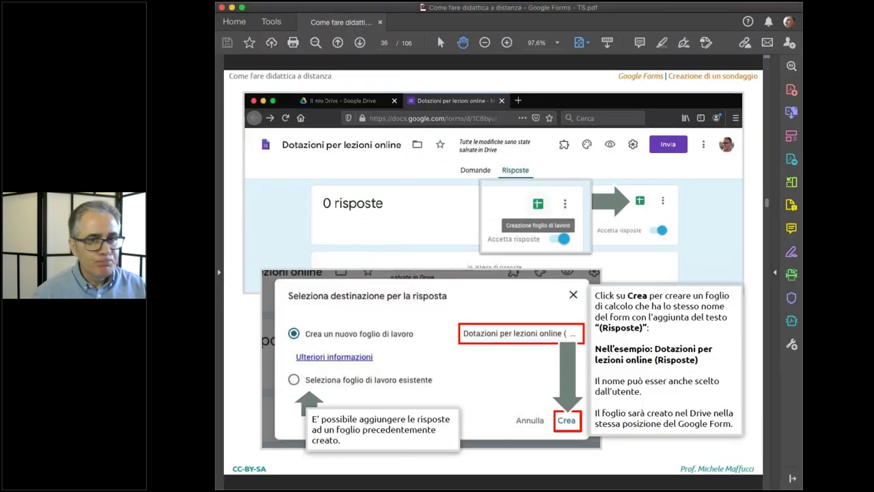
pyautogui.press('Right')
pyautogui.press('Right')
pyautogui.press('Right')
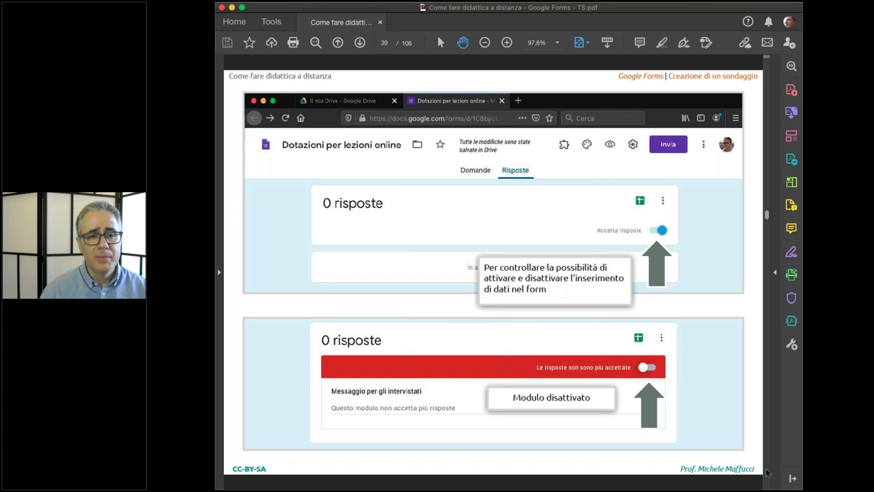
pyautogui.scroll(-3, 766, 472)
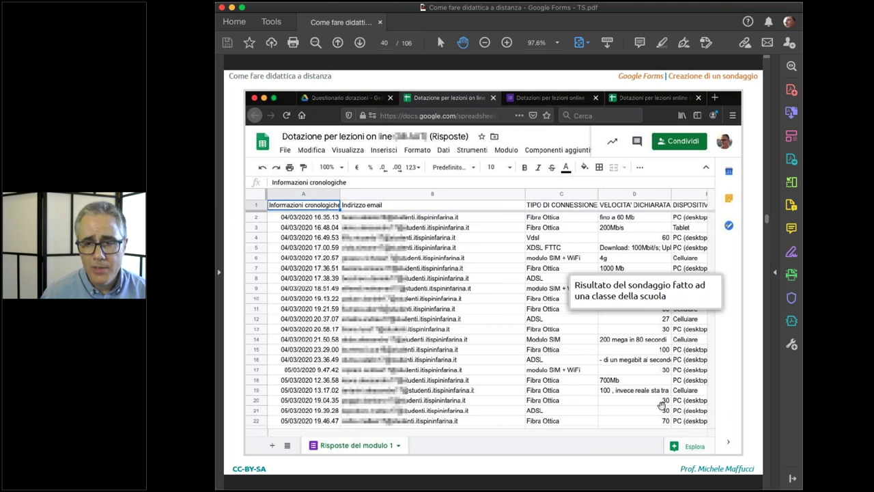
pyautogui.press('Right')
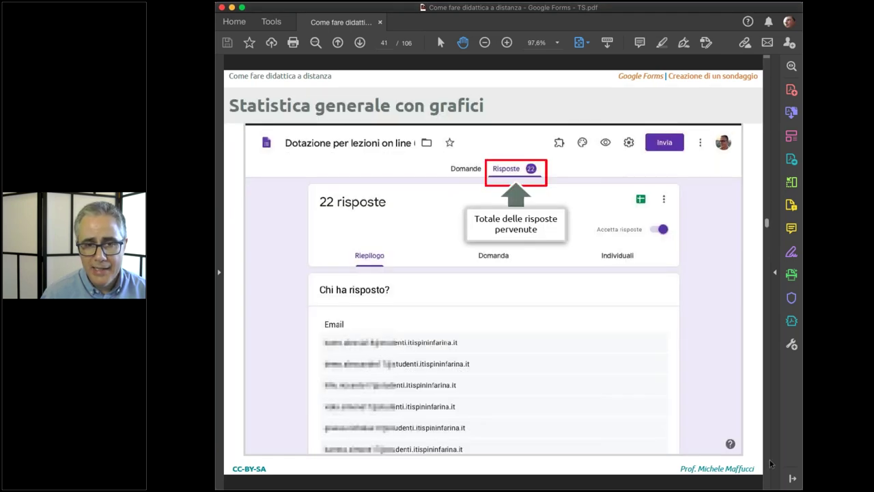